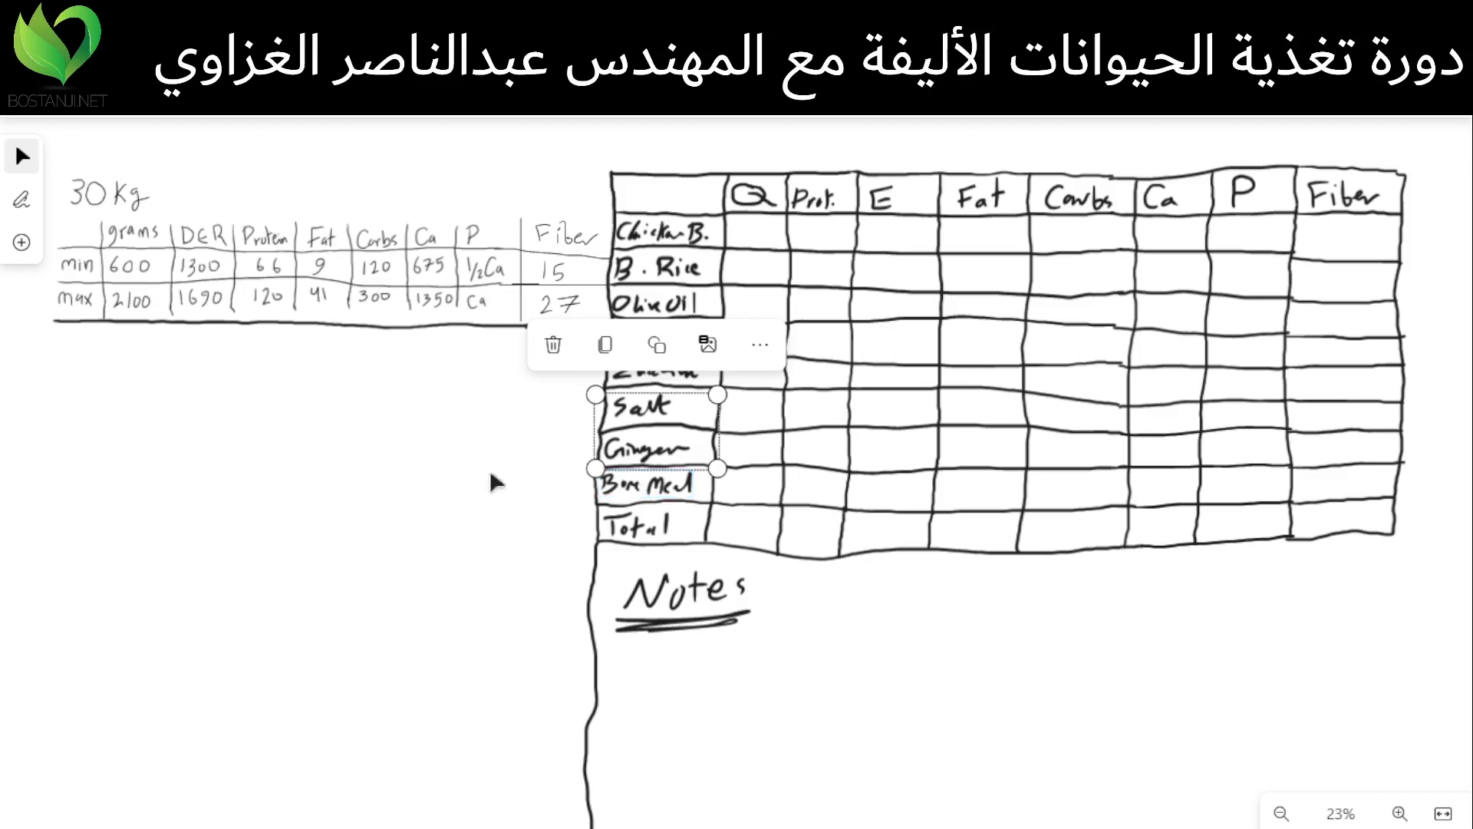
{"action": "left_click", "coordinate": [491, 474]}
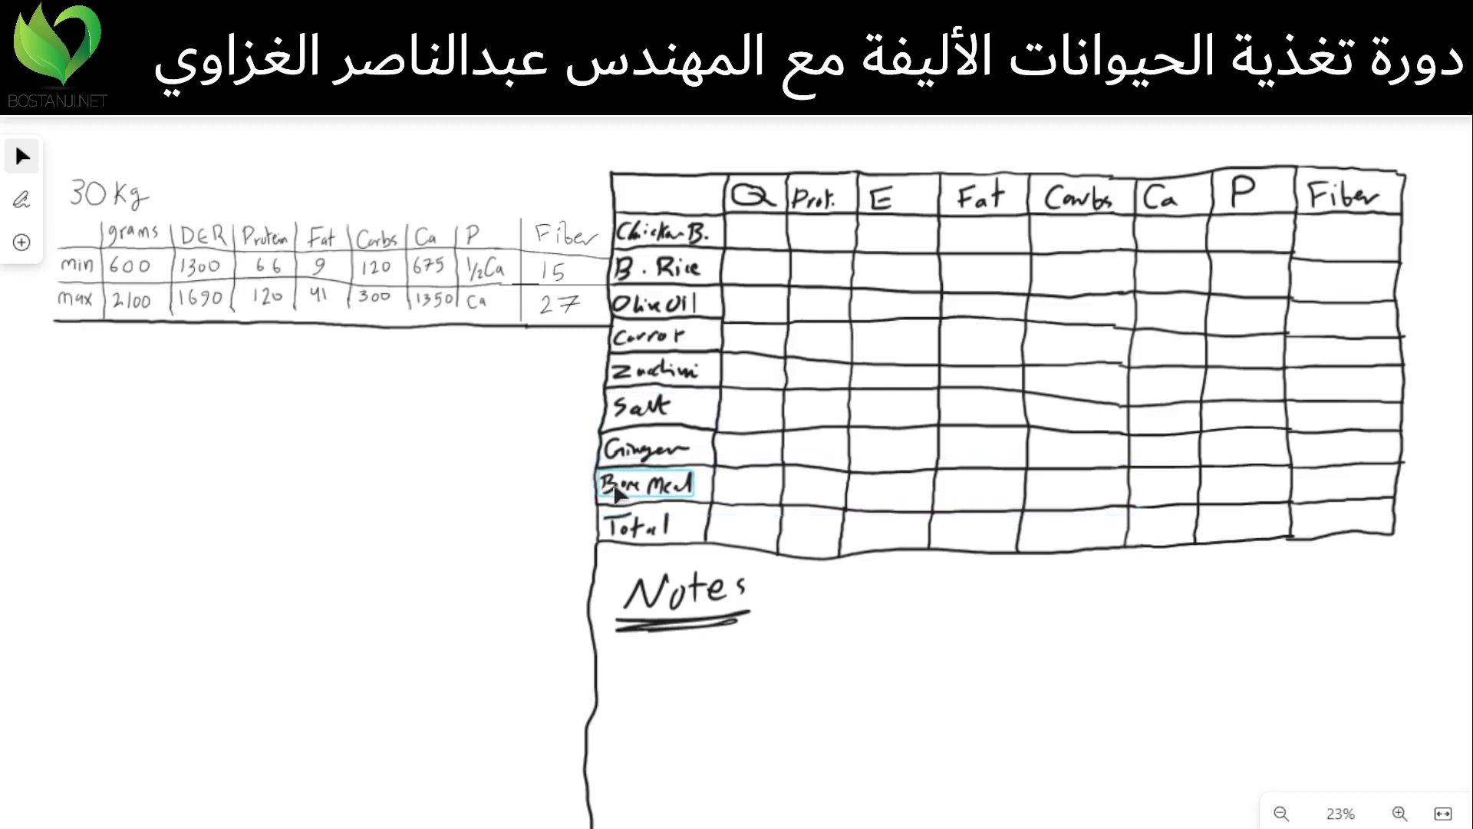
{"action": "left_click", "coordinate": [617, 495]}
{"action": "left_click", "coordinate": [463, 489]}
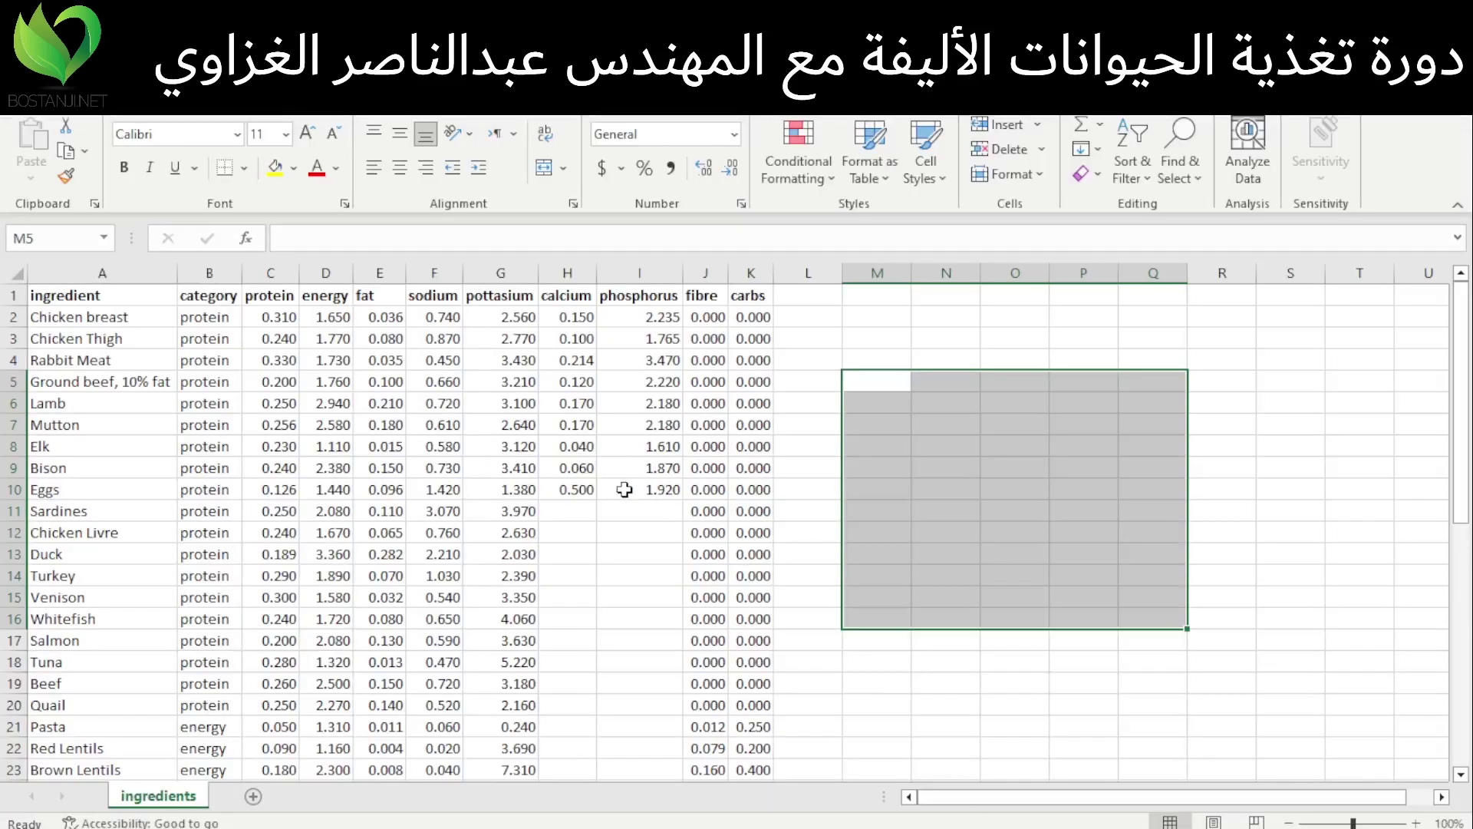
- Switch to the ingredients spreadsheet in Excel and examine which ingredients are listed under the protein, energy and fibre categories
{"action": "left_click", "coordinate": [625, 491]}
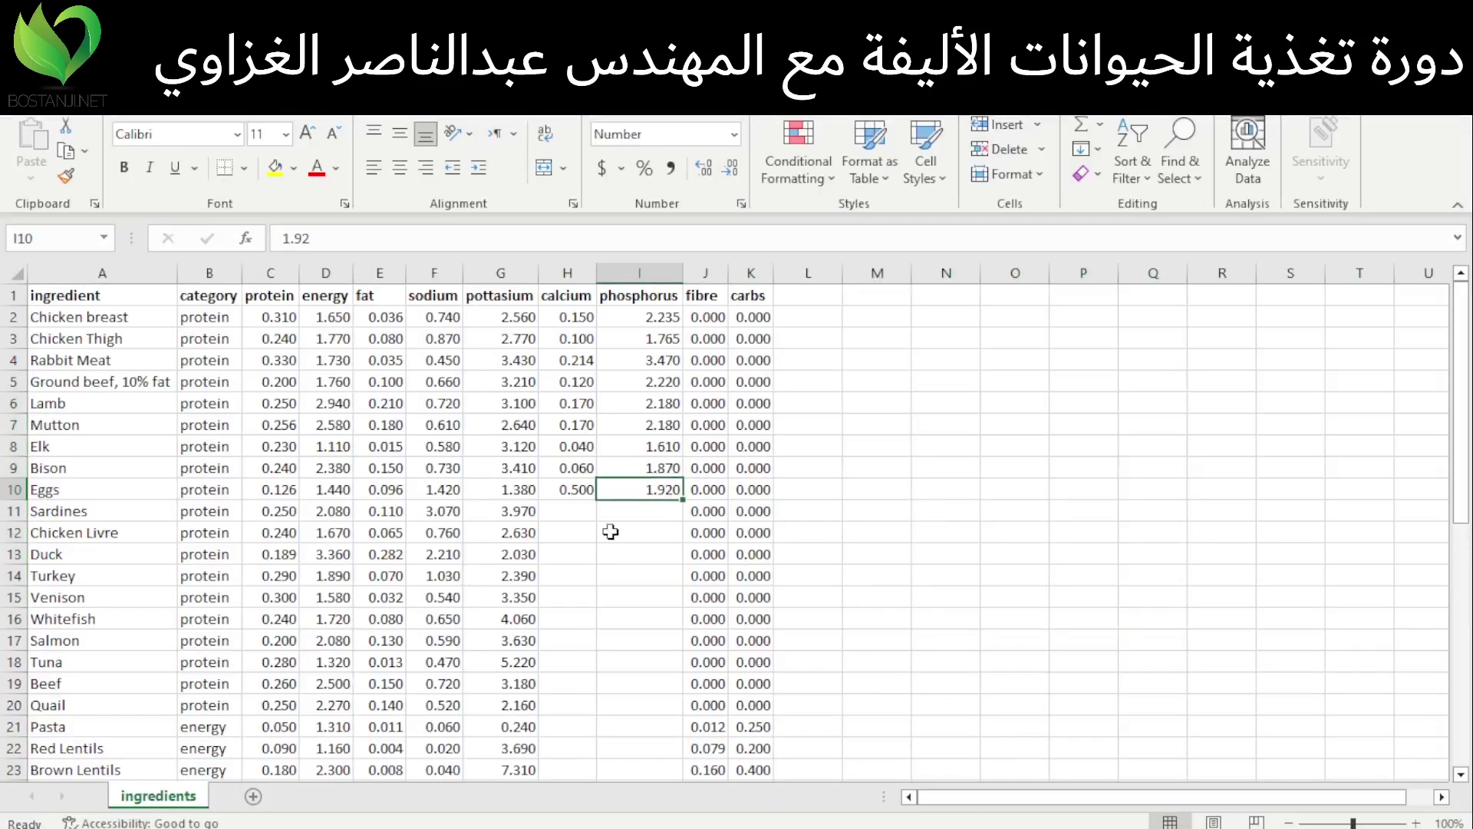
{"action": "scroll", "coordinate": [621, 537], "scroll_direction": "down", "scroll_amount": 2}
{"action": "scroll", "coordinate": [620, 589], "scroll_direction": "down", "scroll_amount": 8}
{"action": "scroll", "coordinate": [620, 588], "scroll_direction": "up", "scroll_amount": 7}
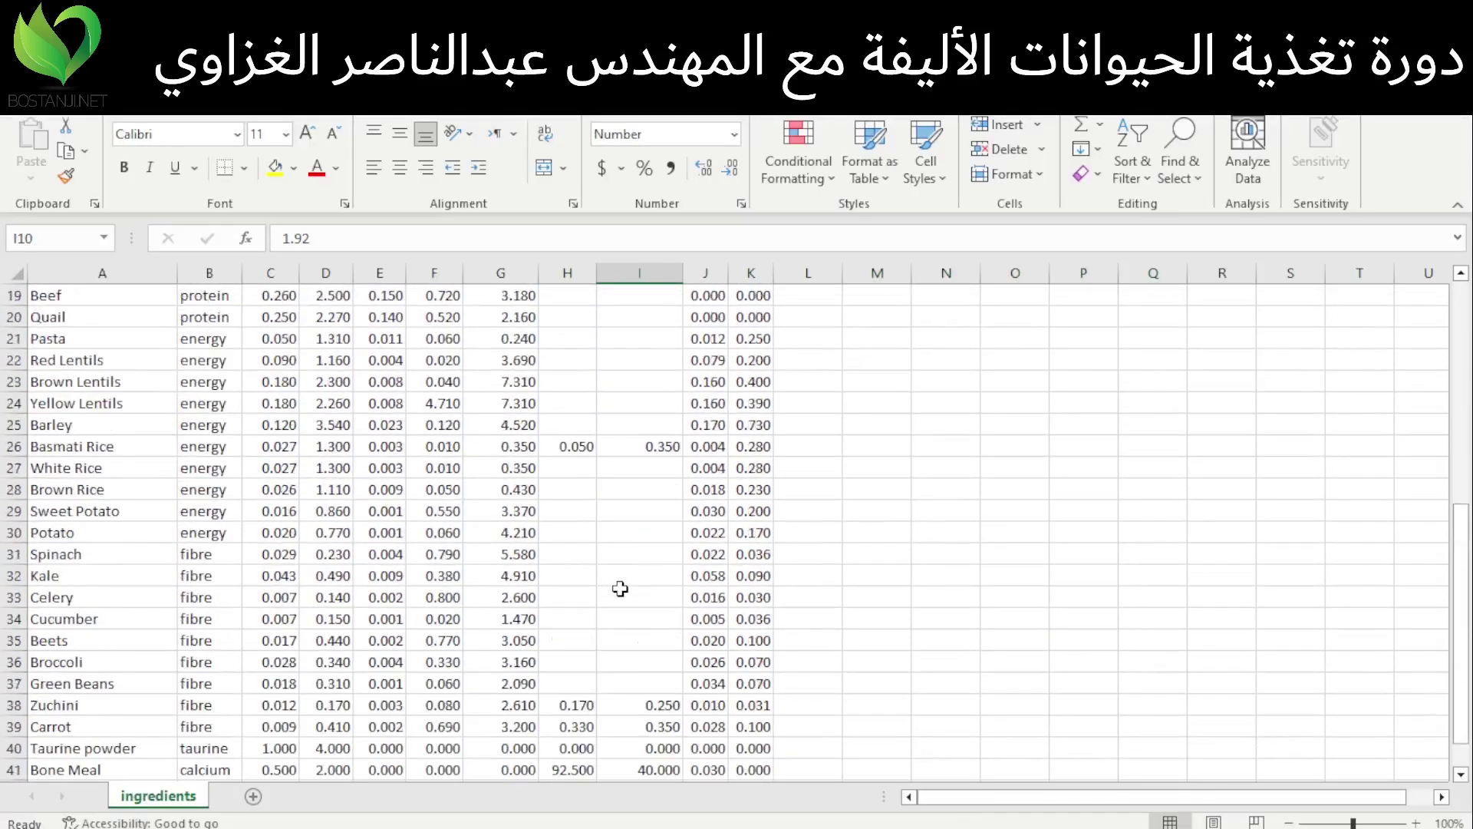
{"action": "scroll", "coordinate": [620, 588], "scroll_direction": "up", "scroll_amount": 3}
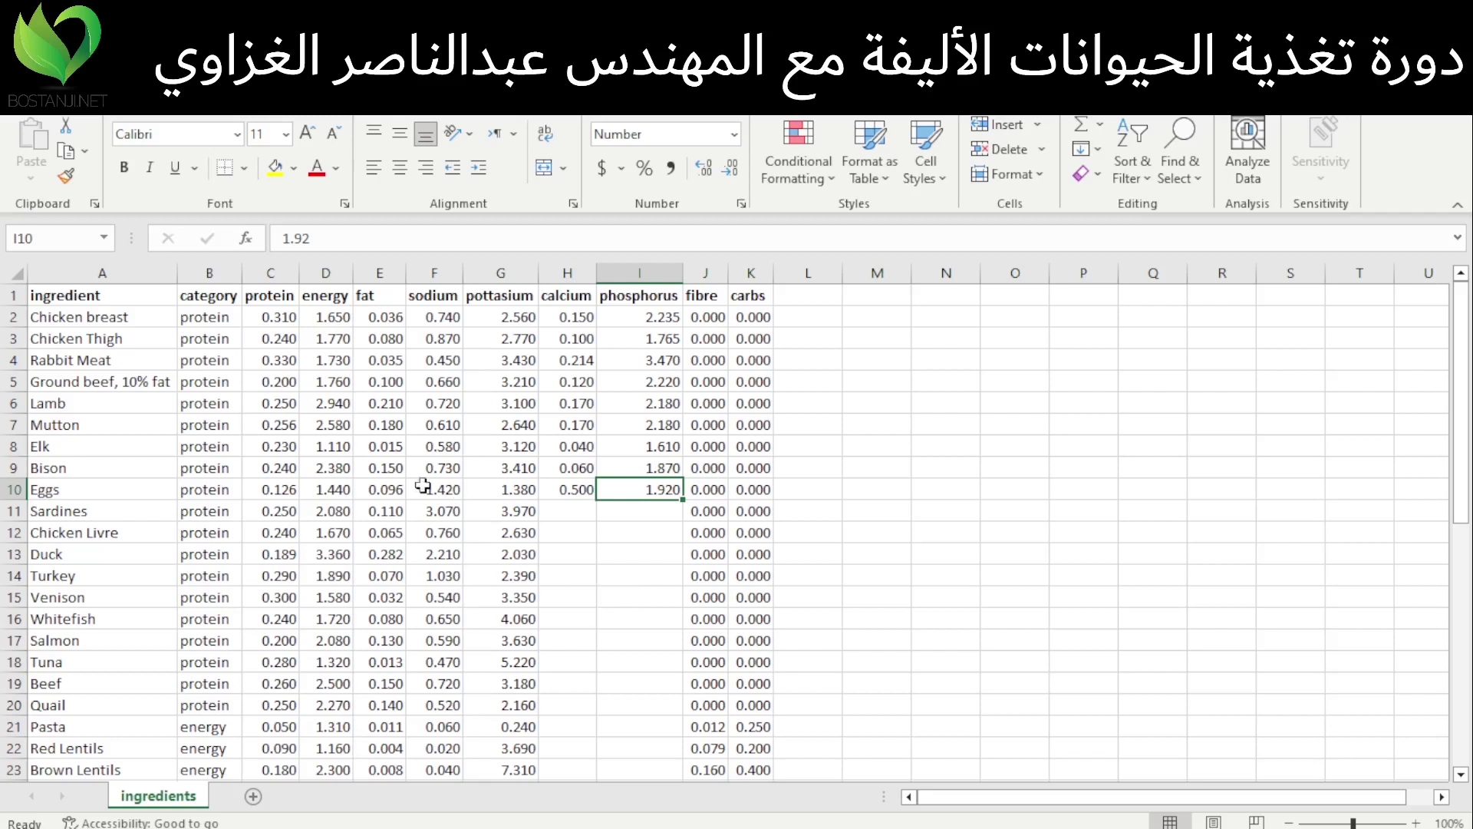
{"action": "left_click", "coordinate": [76, 334]}
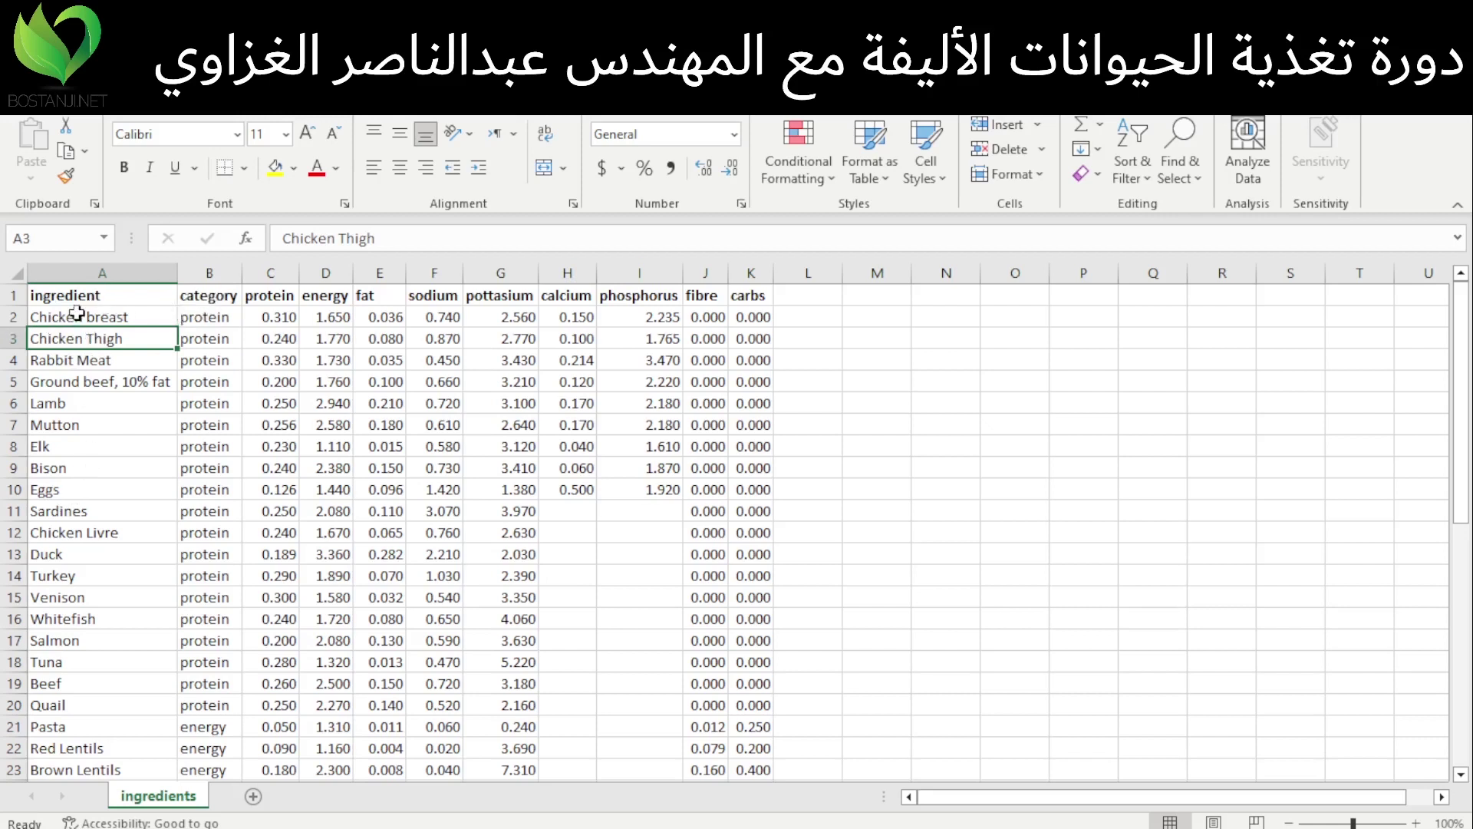
{"action": "left_click", "coordinate": [202, 705]}
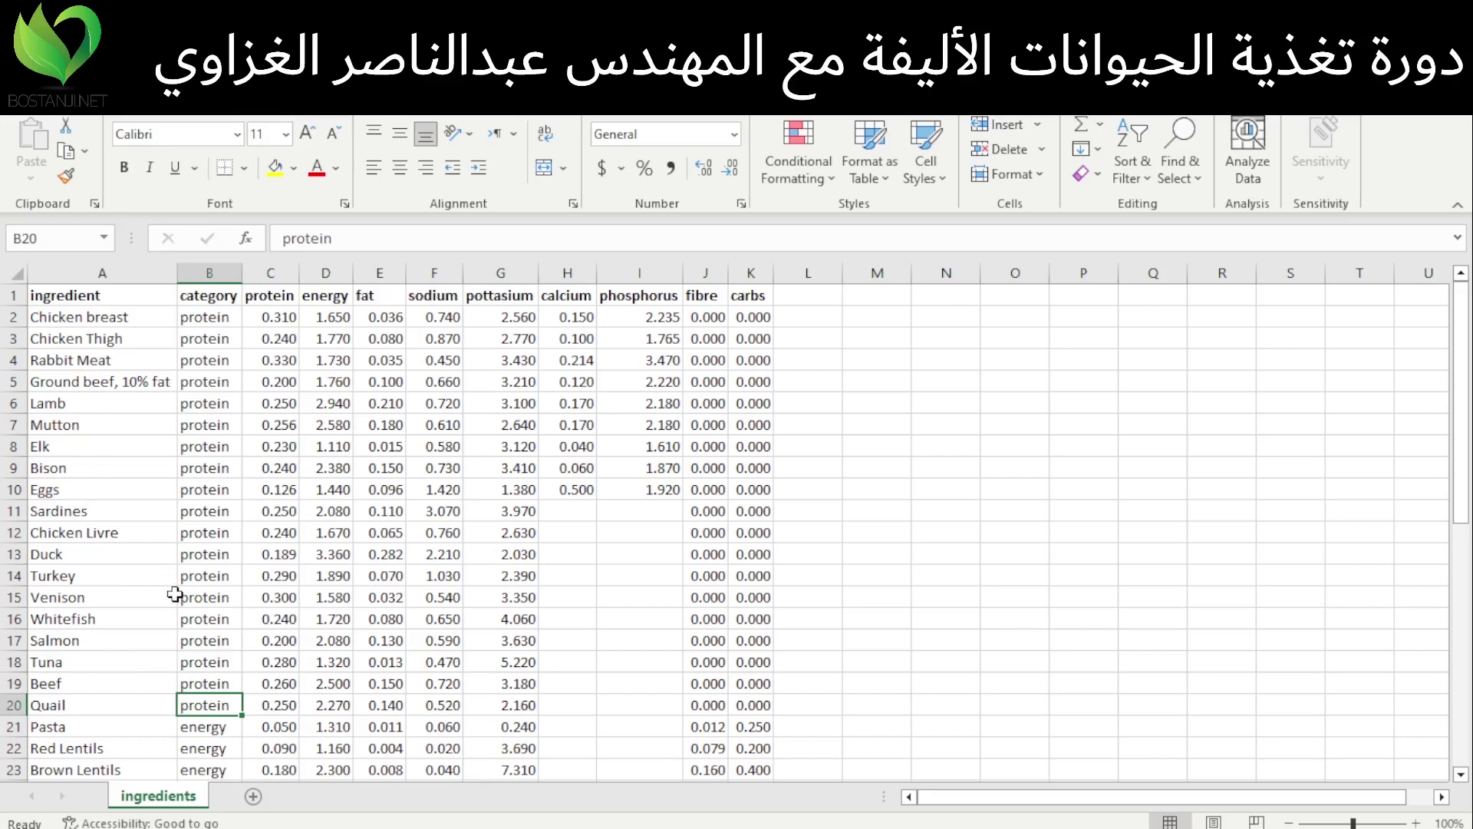
{"action": "scroll", "coordinate": [175, 593], "scroll_direction": "down", "scroll_amount": 1}
{"action": "scroll", "coordinate": [175, 593], "scroll_direction": "down", "scroll_amount": 6}
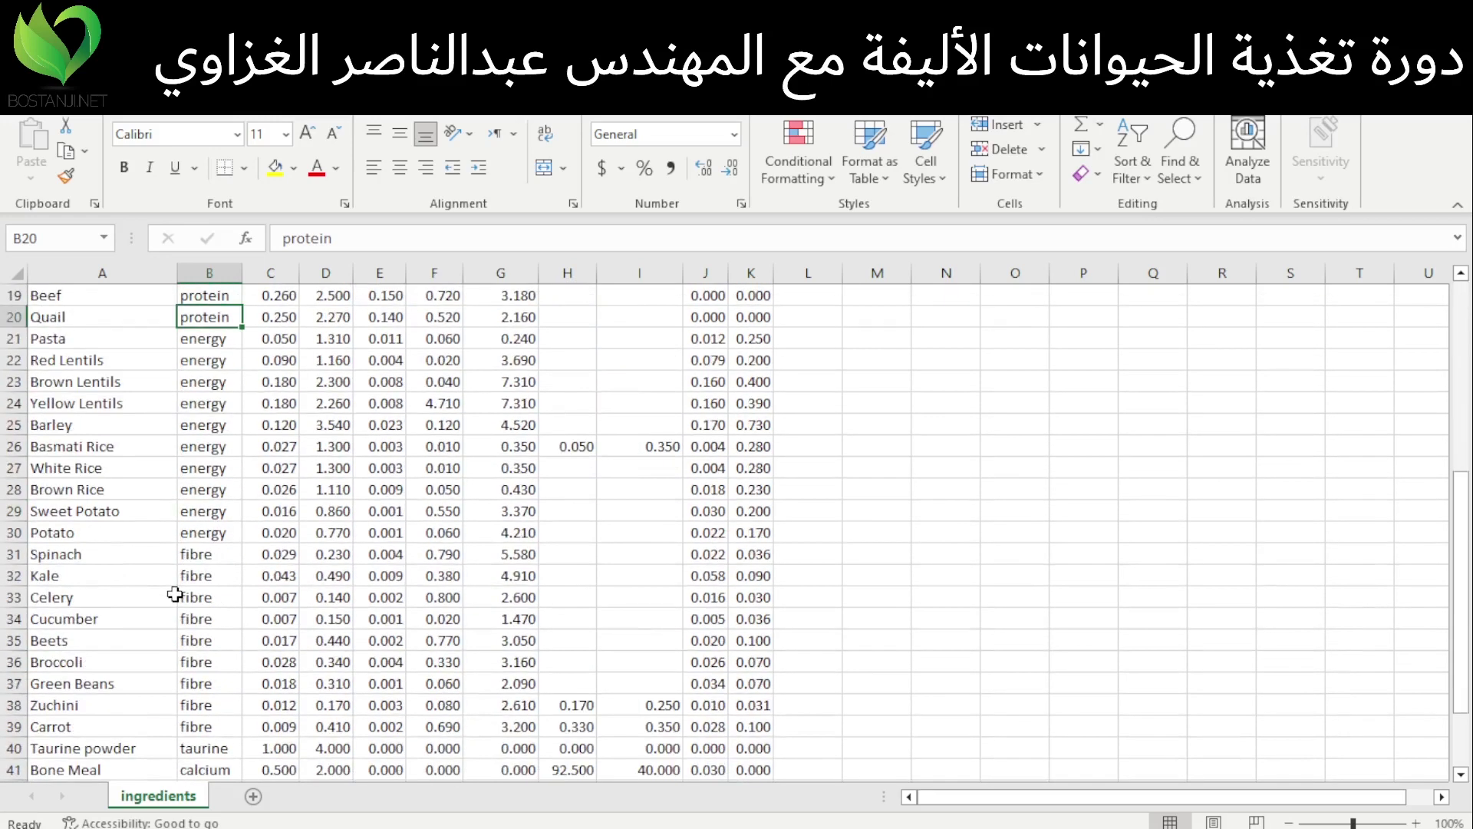
{"action": "left_click_drag", "start_coordinate": [77, 337], "coordinate": [207, 528]}
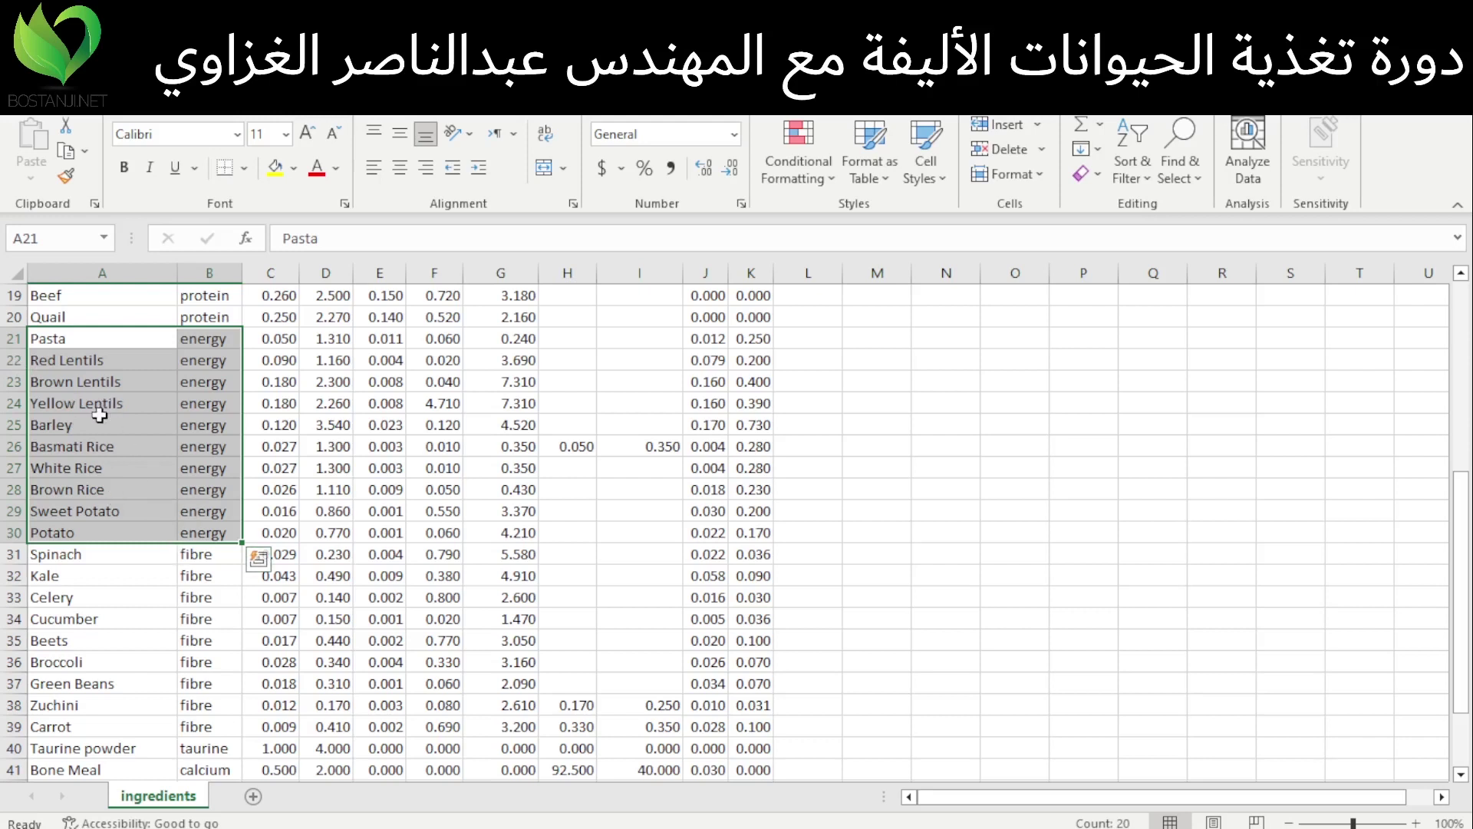
{"action": "left_click", "coordinate": [90, 552]}
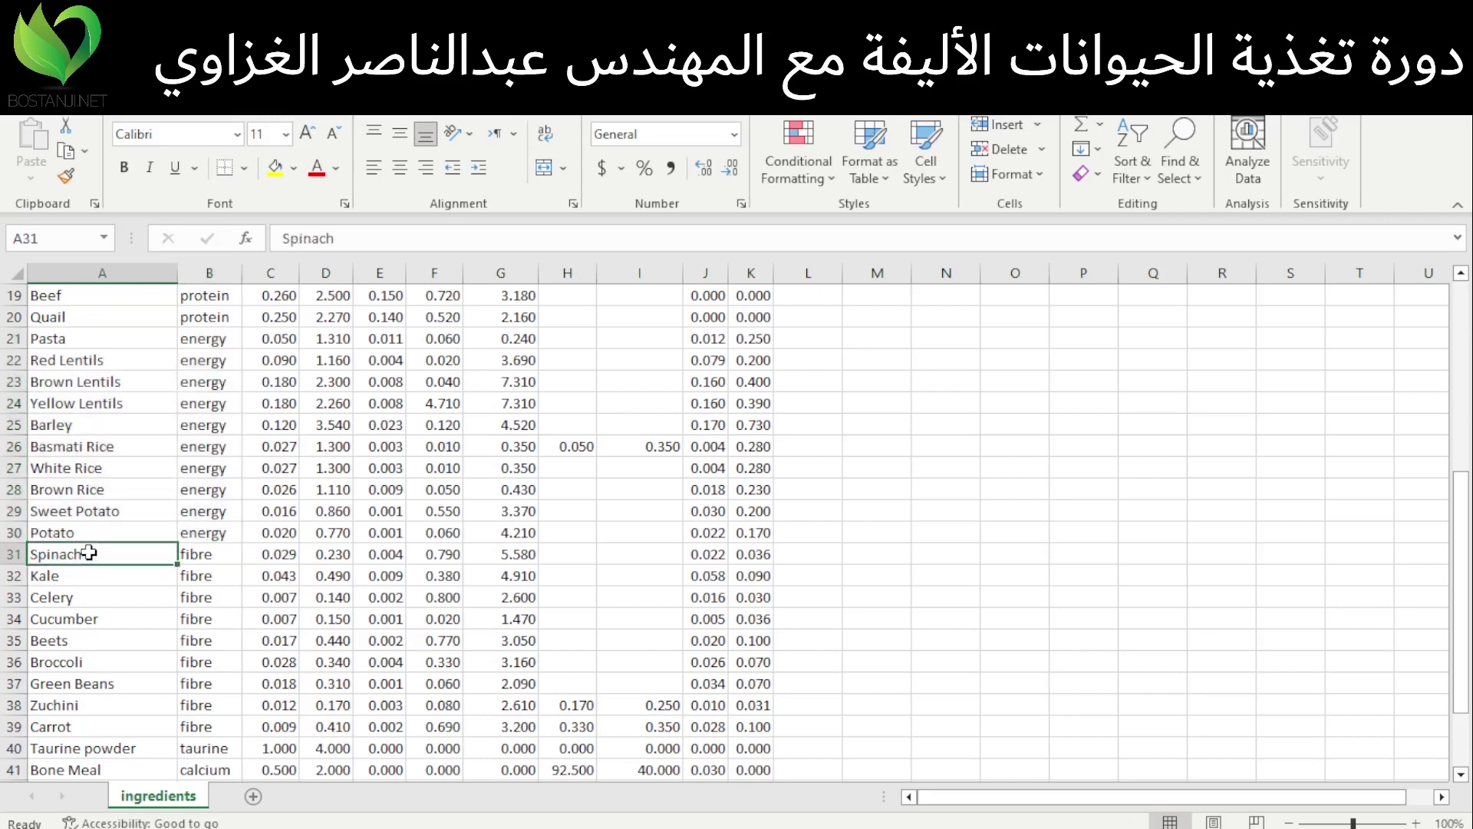
{"action": "scroll", "coordinate": [90, 552], "scroll_direction": "down", "scroll_amount": 3}
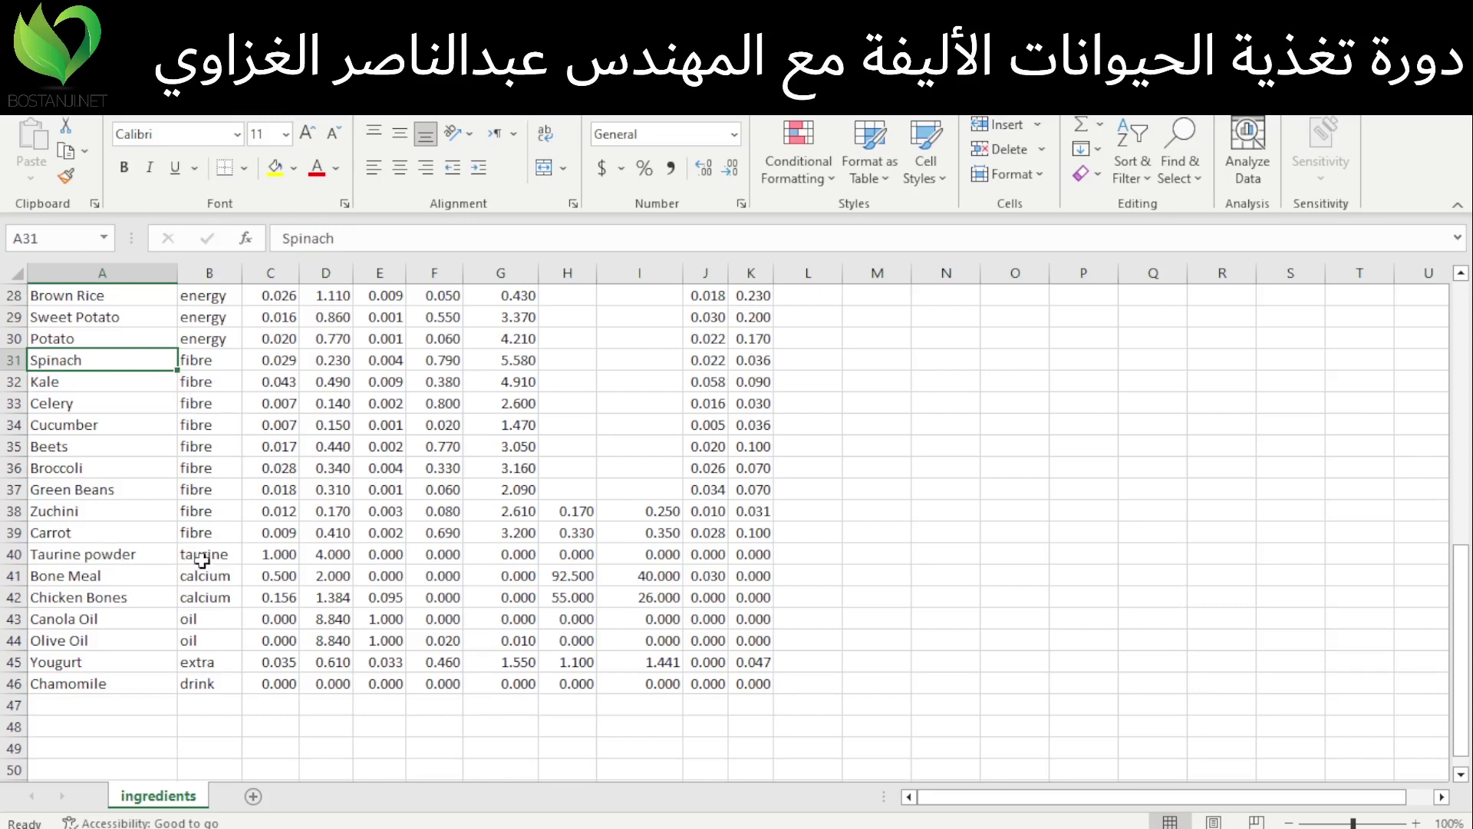
{"action": "scroll", "coordinate": [165, 557], "scroll_direction": "down", "scroll_amount": 2}
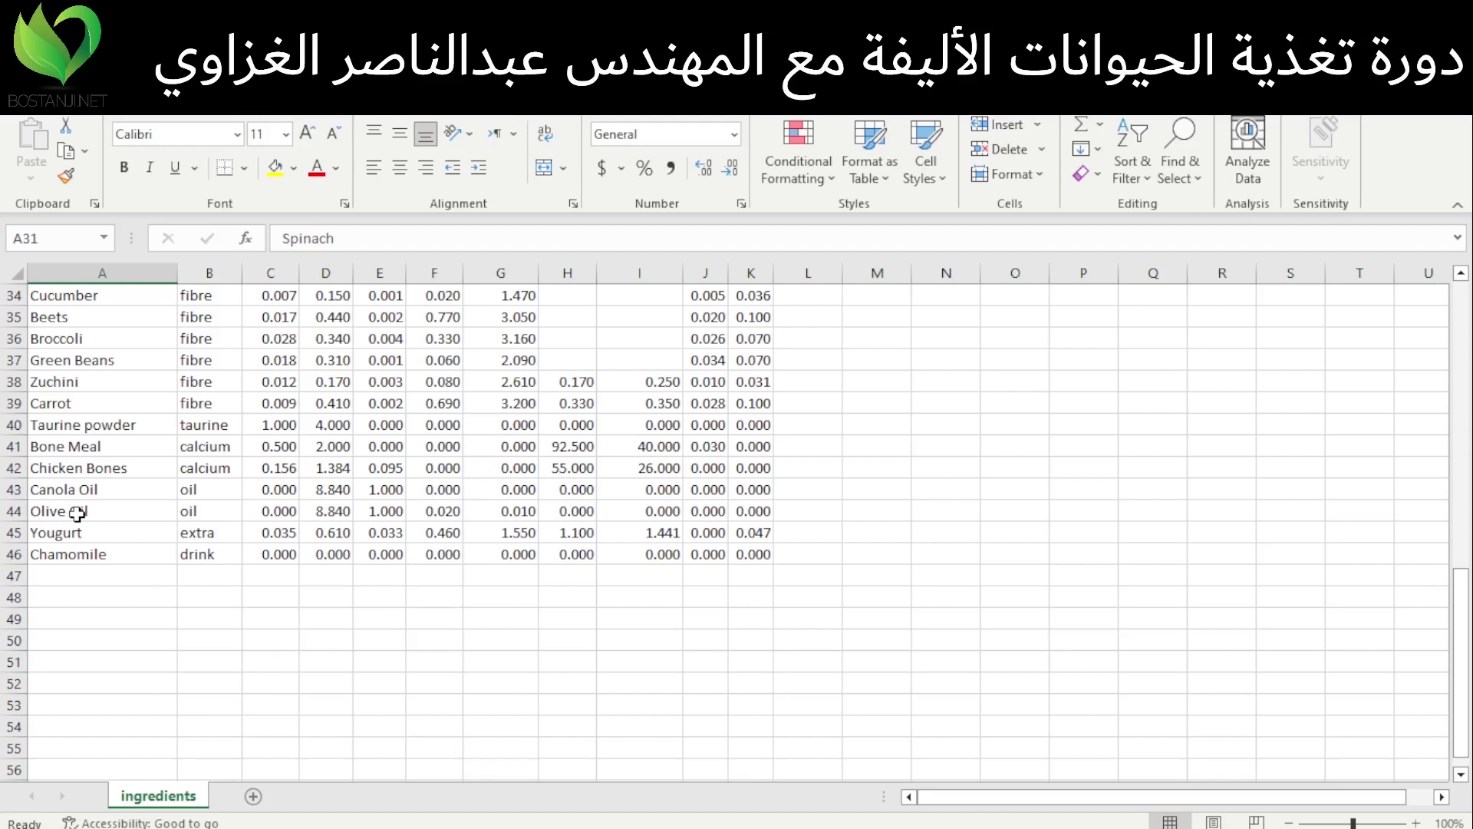
- Examine the olive oil, yogurt and chamomile rows at the end of the ingredient list and their assigned categories
{"action": "left_click", "coordinate": [14, 510]}
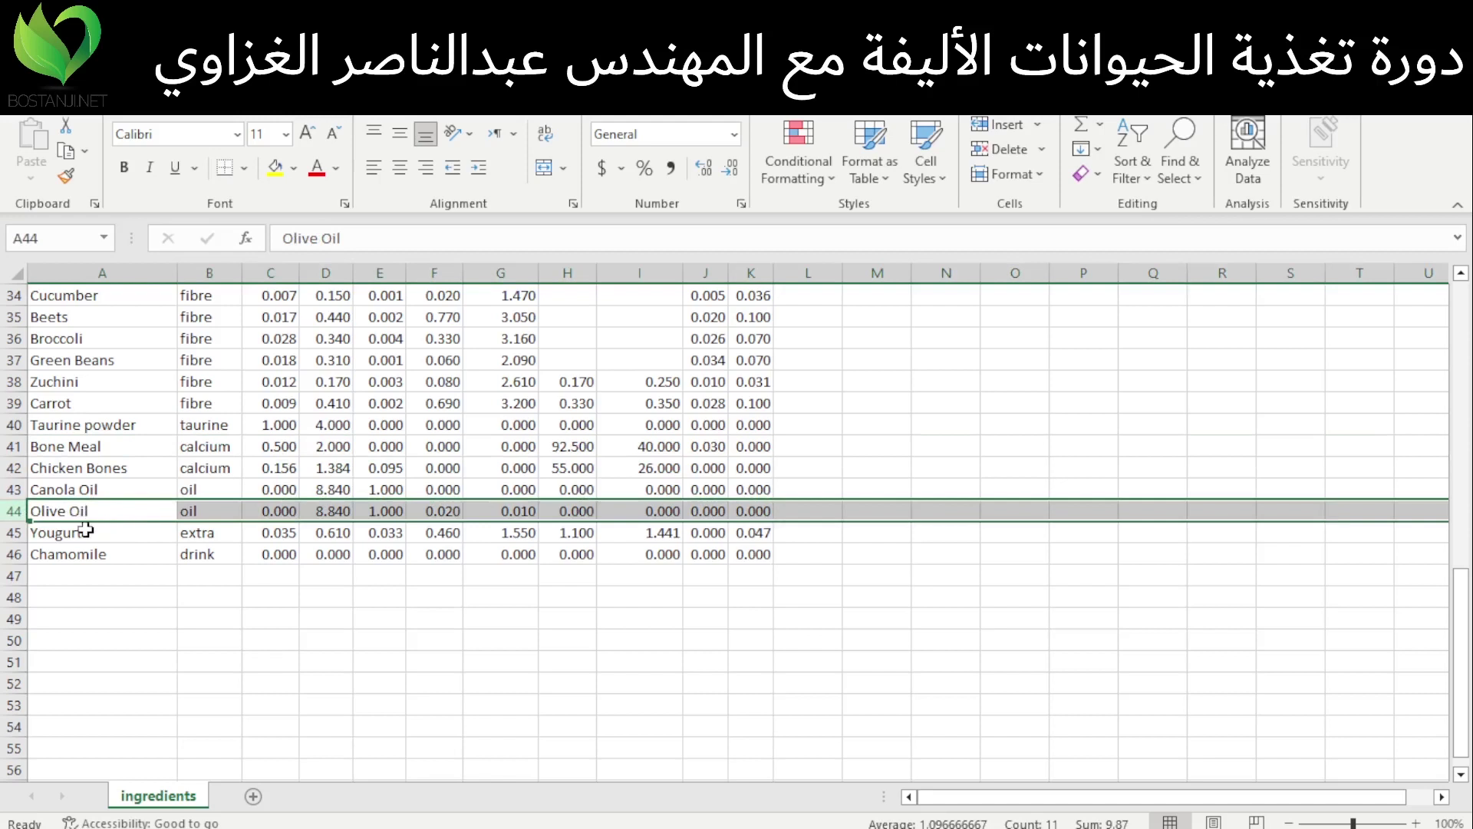
{"action": "left_click", "coordinate": [85, 529]}
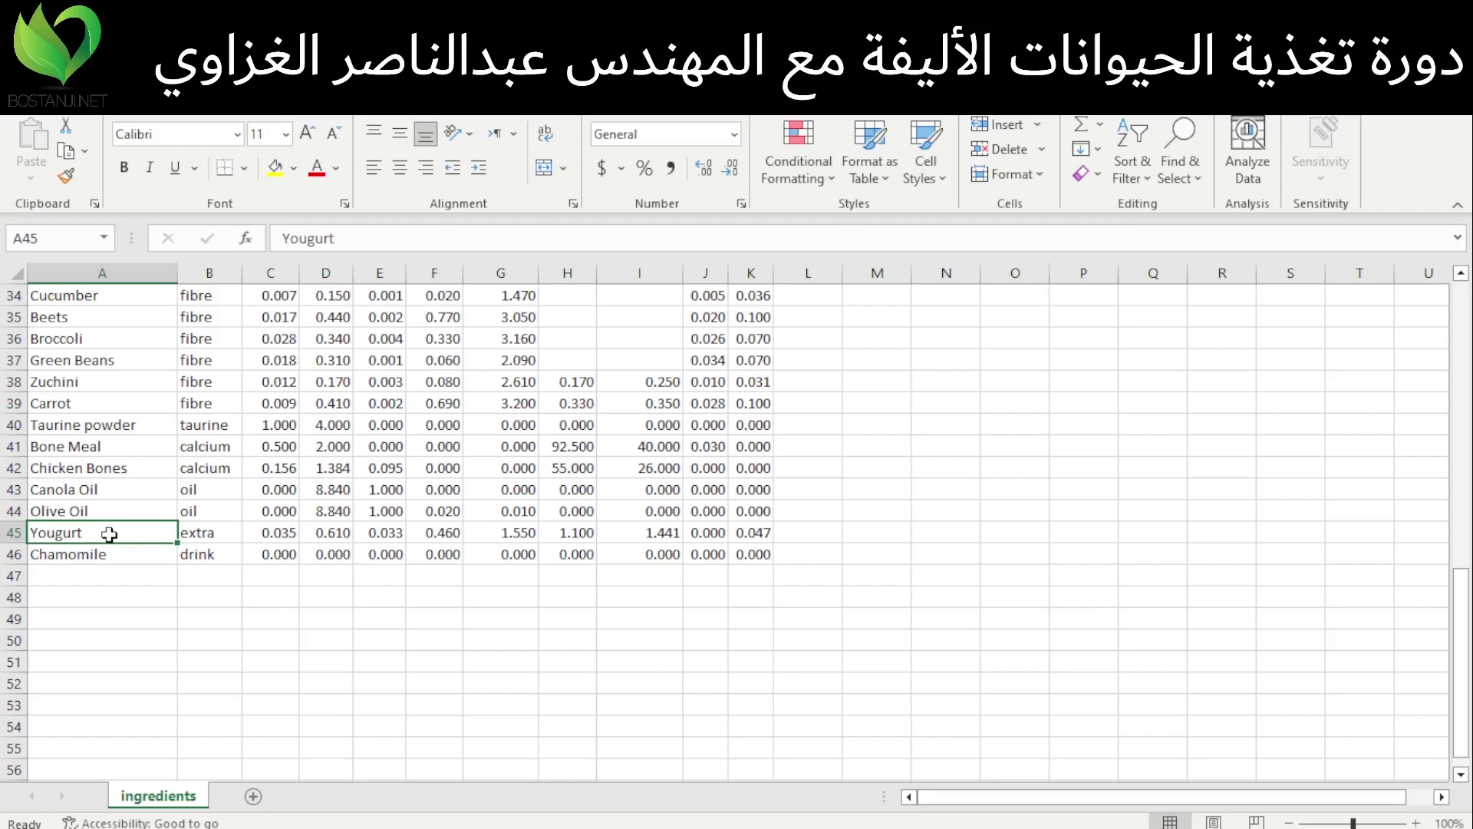
{"action": "left_click", "coordinate": [203, 537]}
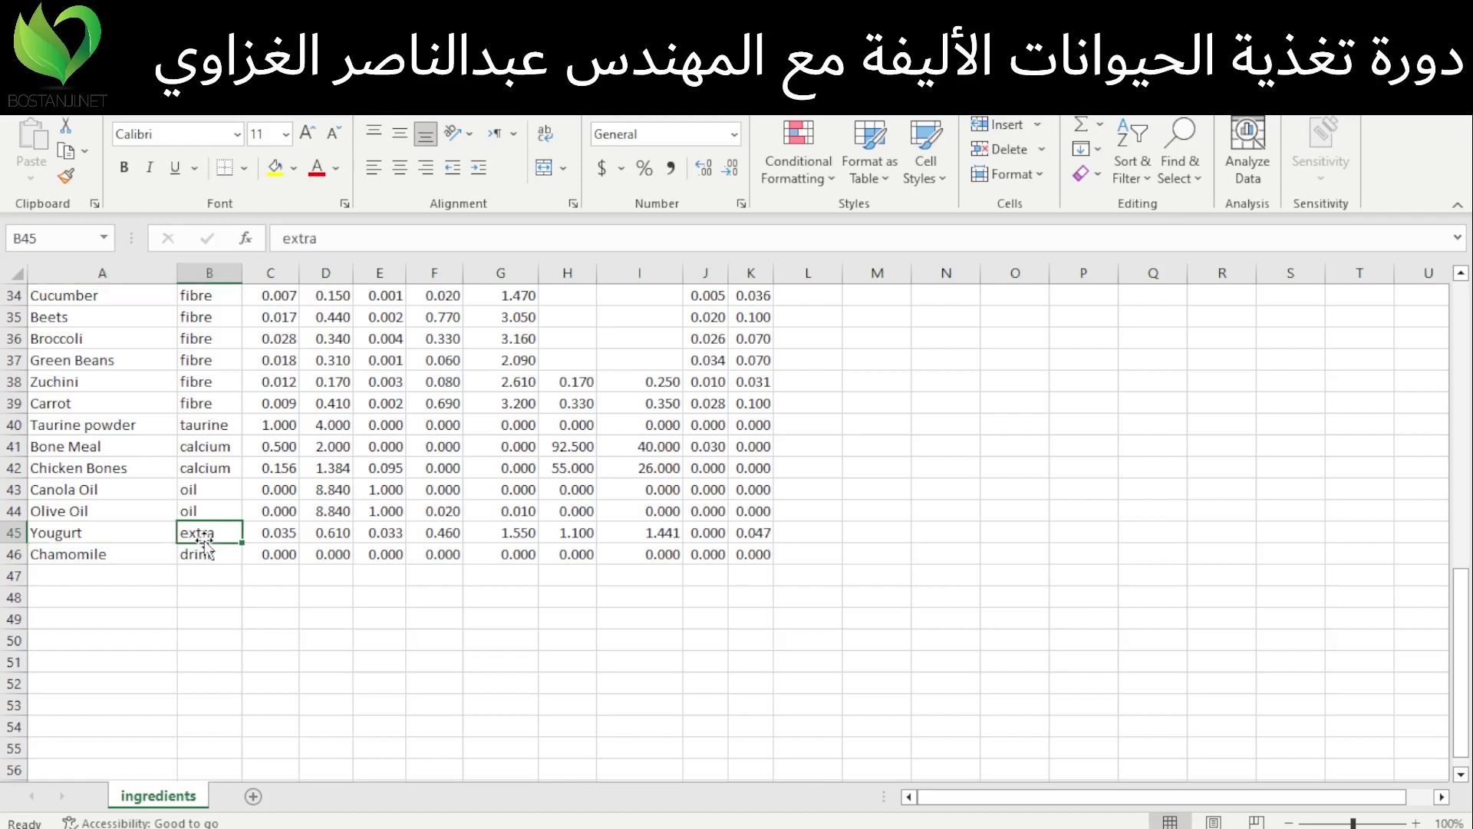
{"action": "left_click", "coordinate": [48, 556]}
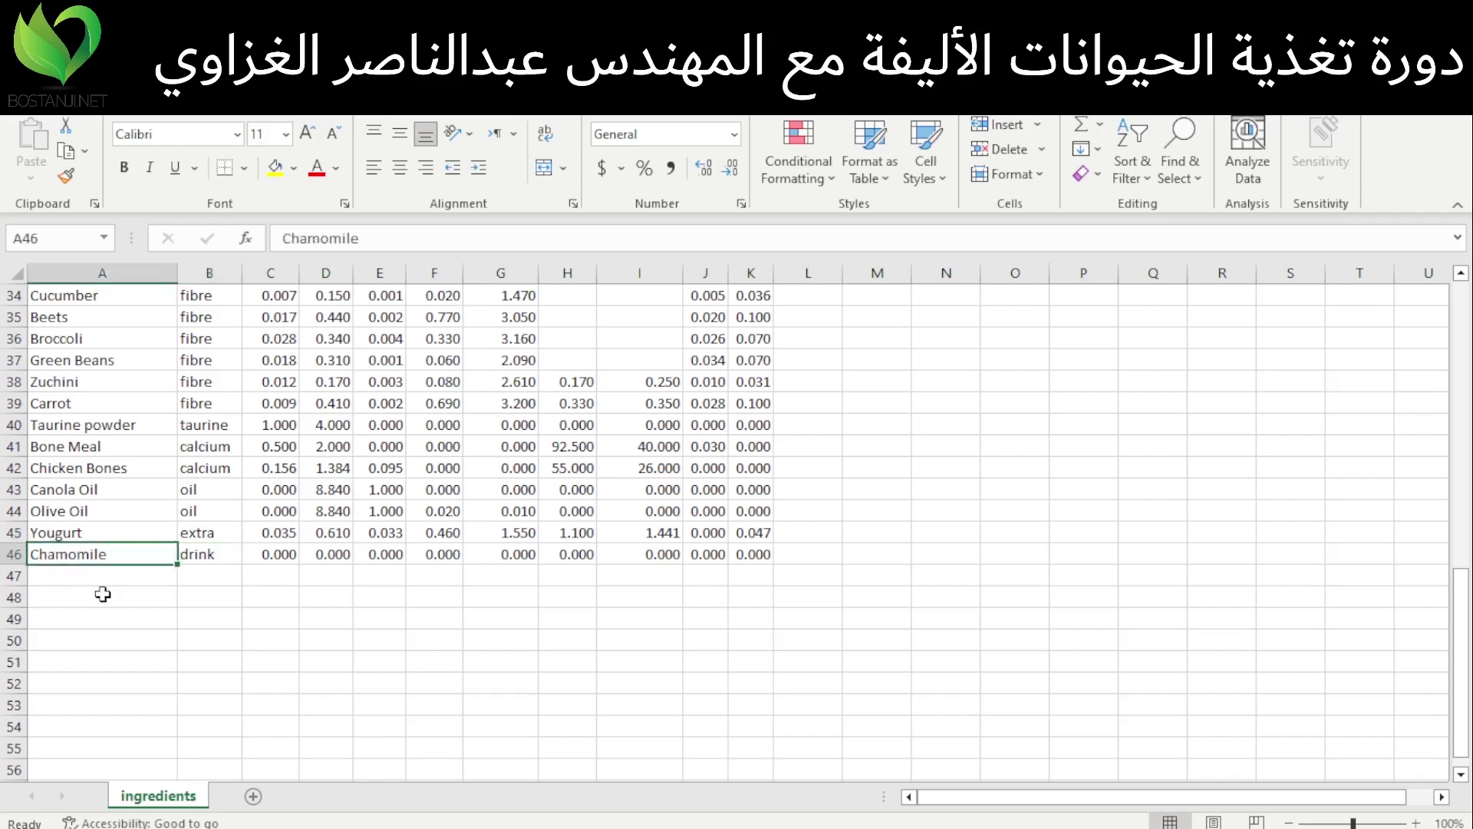
{"action": "left_click", "coordinate": [77, 535]}
{"action": "left_click", "coordinate": [195, 539]}
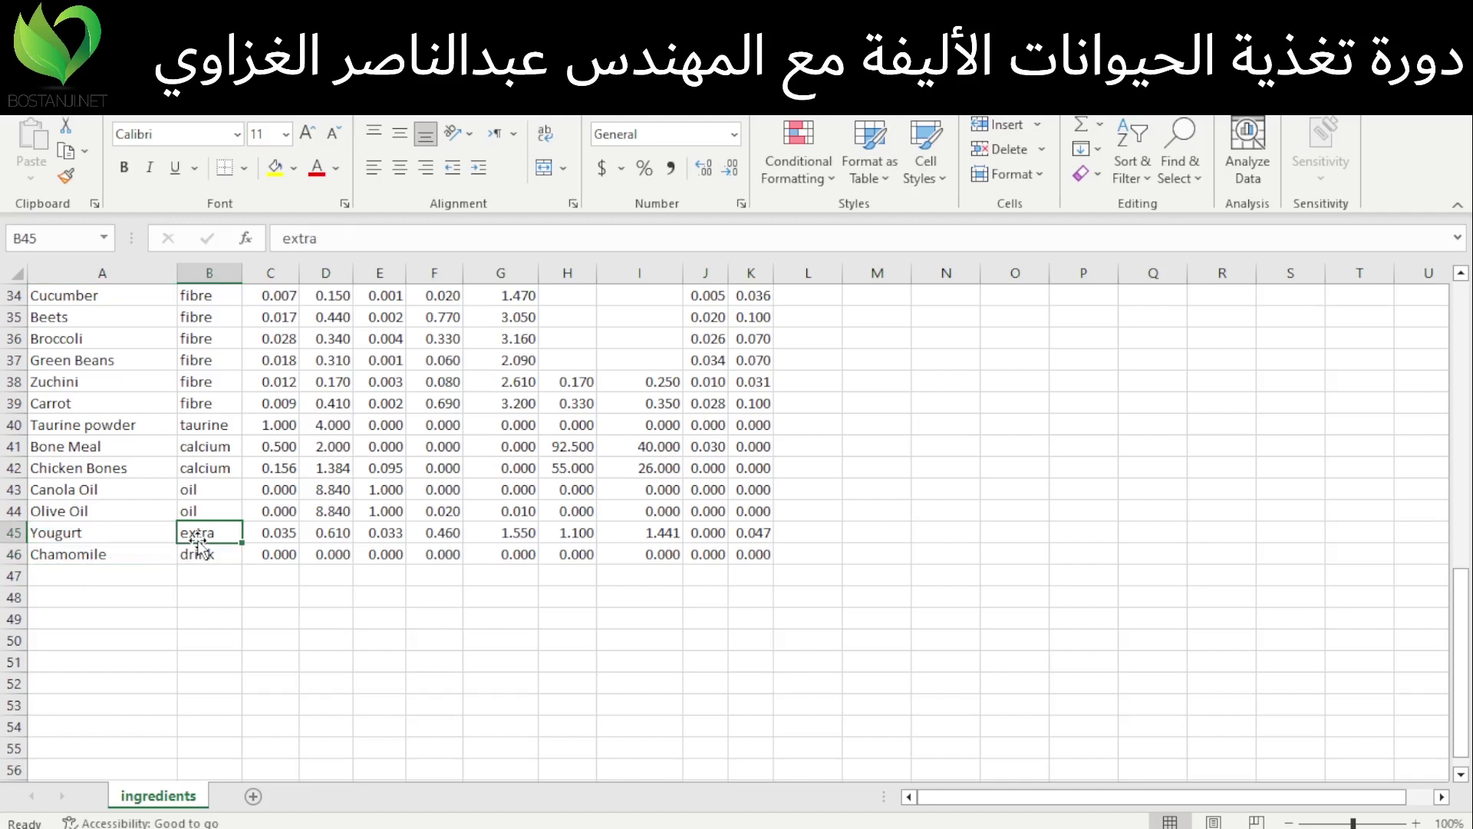
{"action": "left_click", "coordinate": [59, 533]}
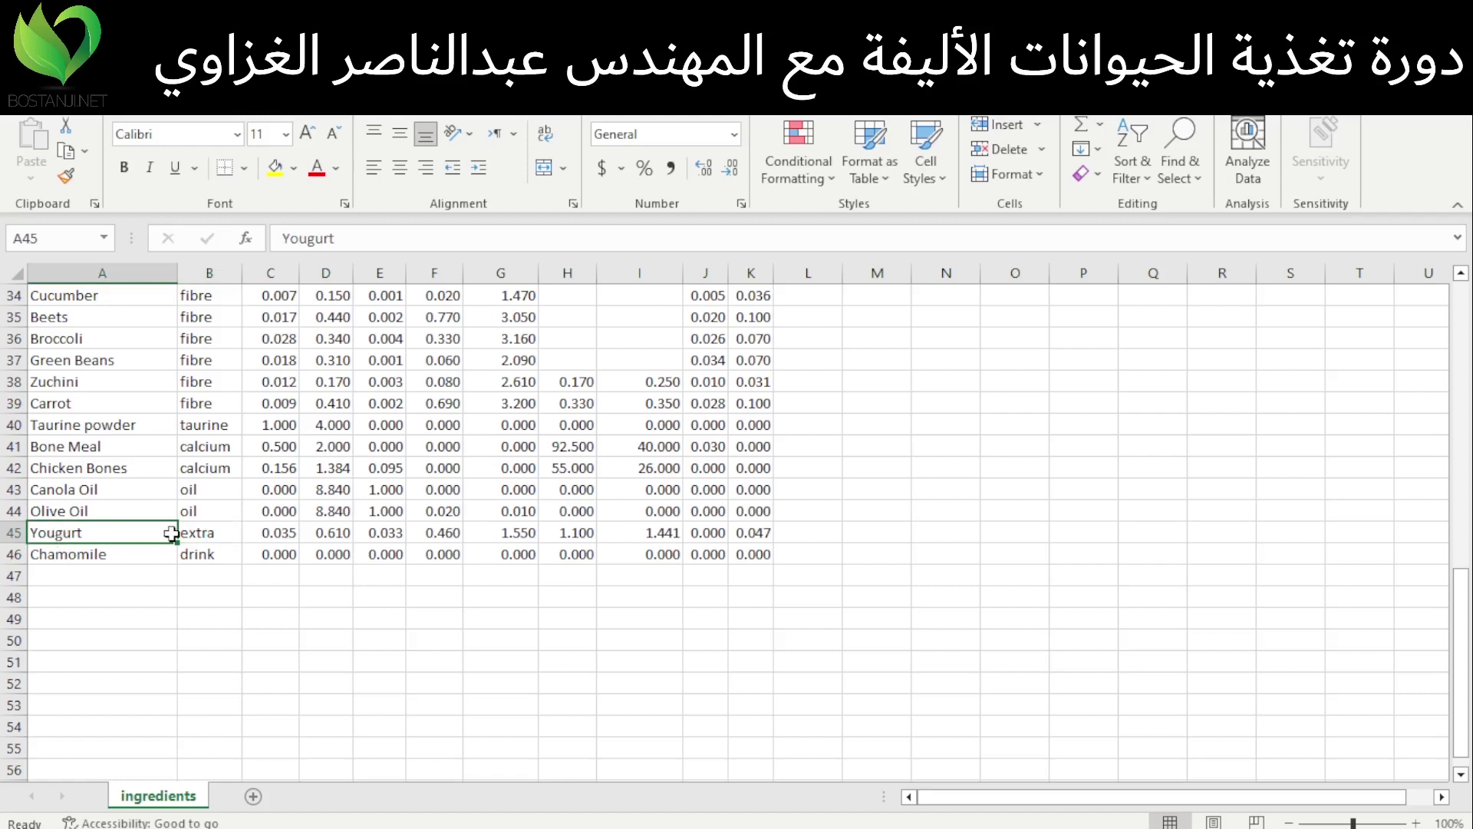
{"action": "left_click", "coordinate": [219, 534]}
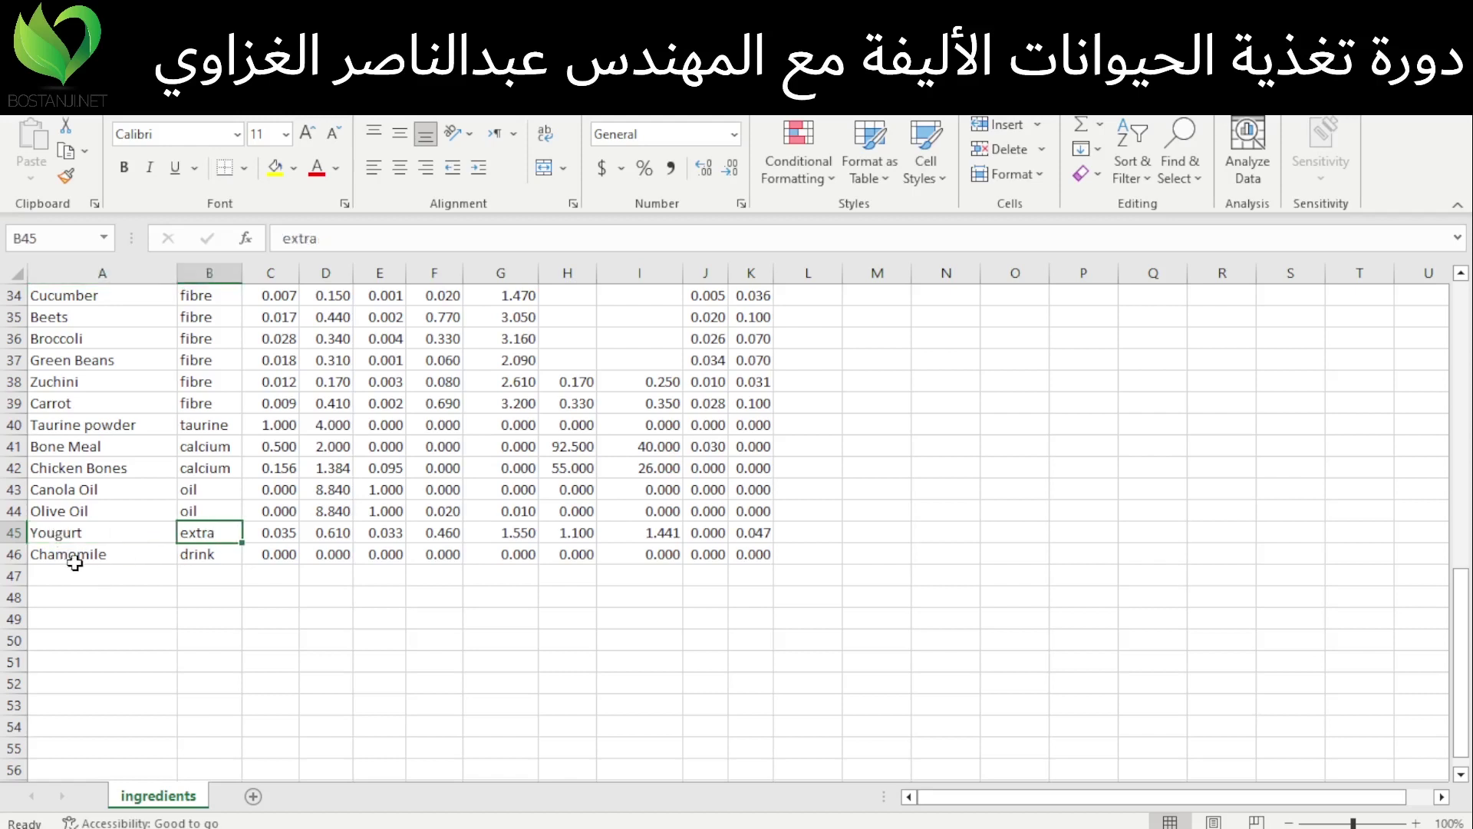
{"action": "left_click", "coordinate": [82, 535]}
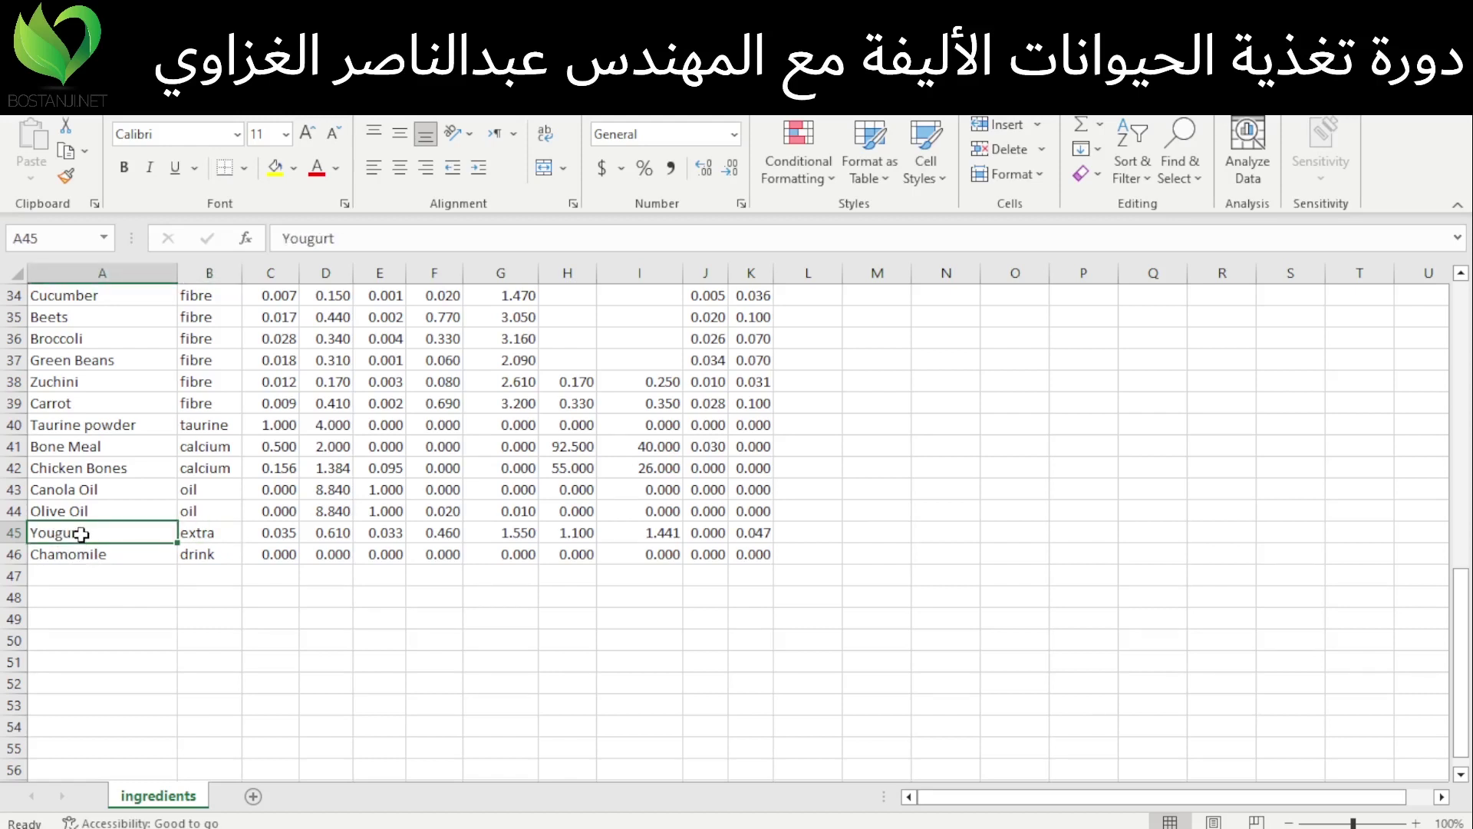
{"action": "left_click", "coordinate": [81, 558]}
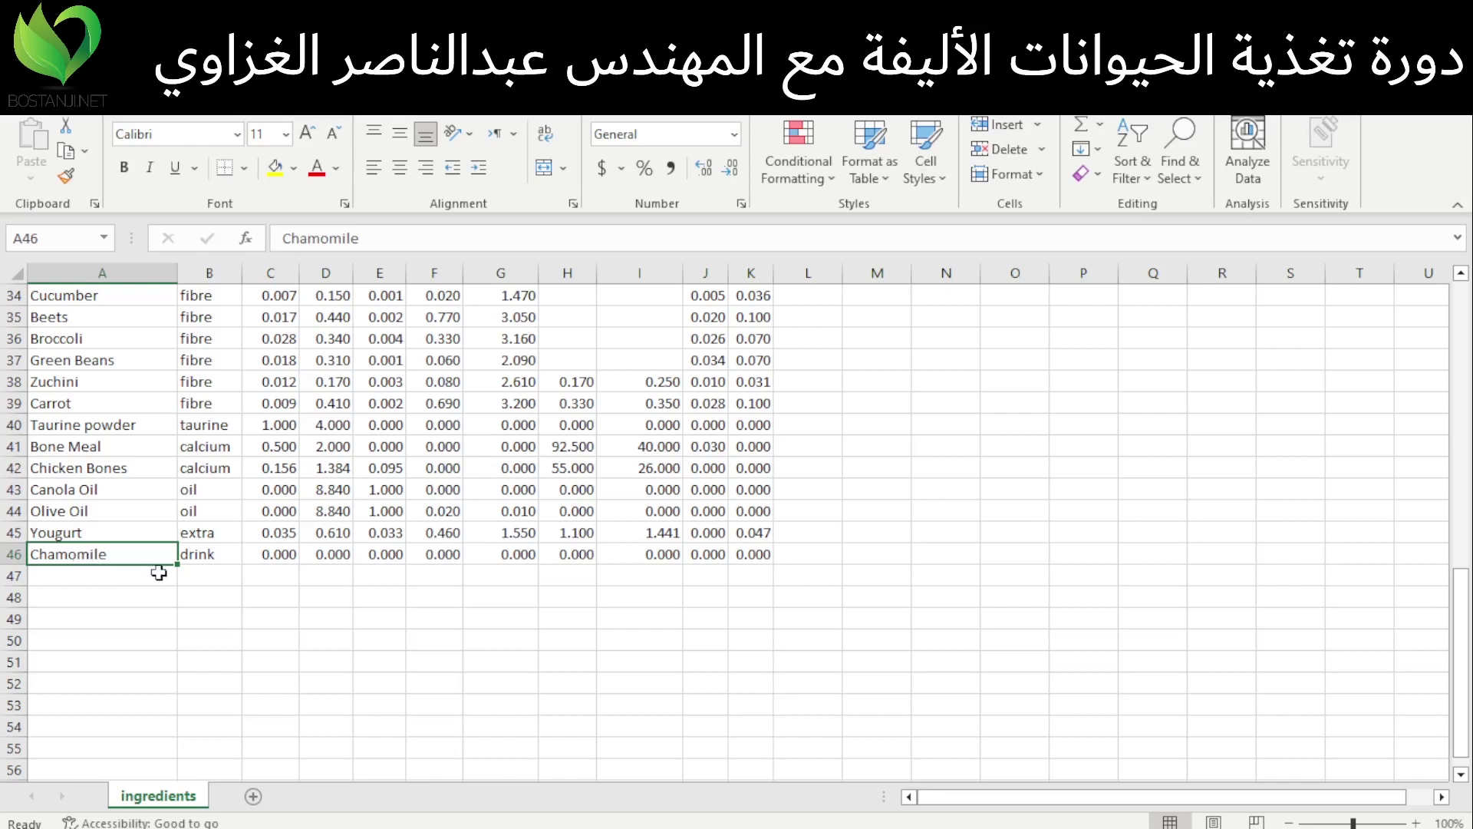
{"action": "left_click", "coordinate": [191, 557]}
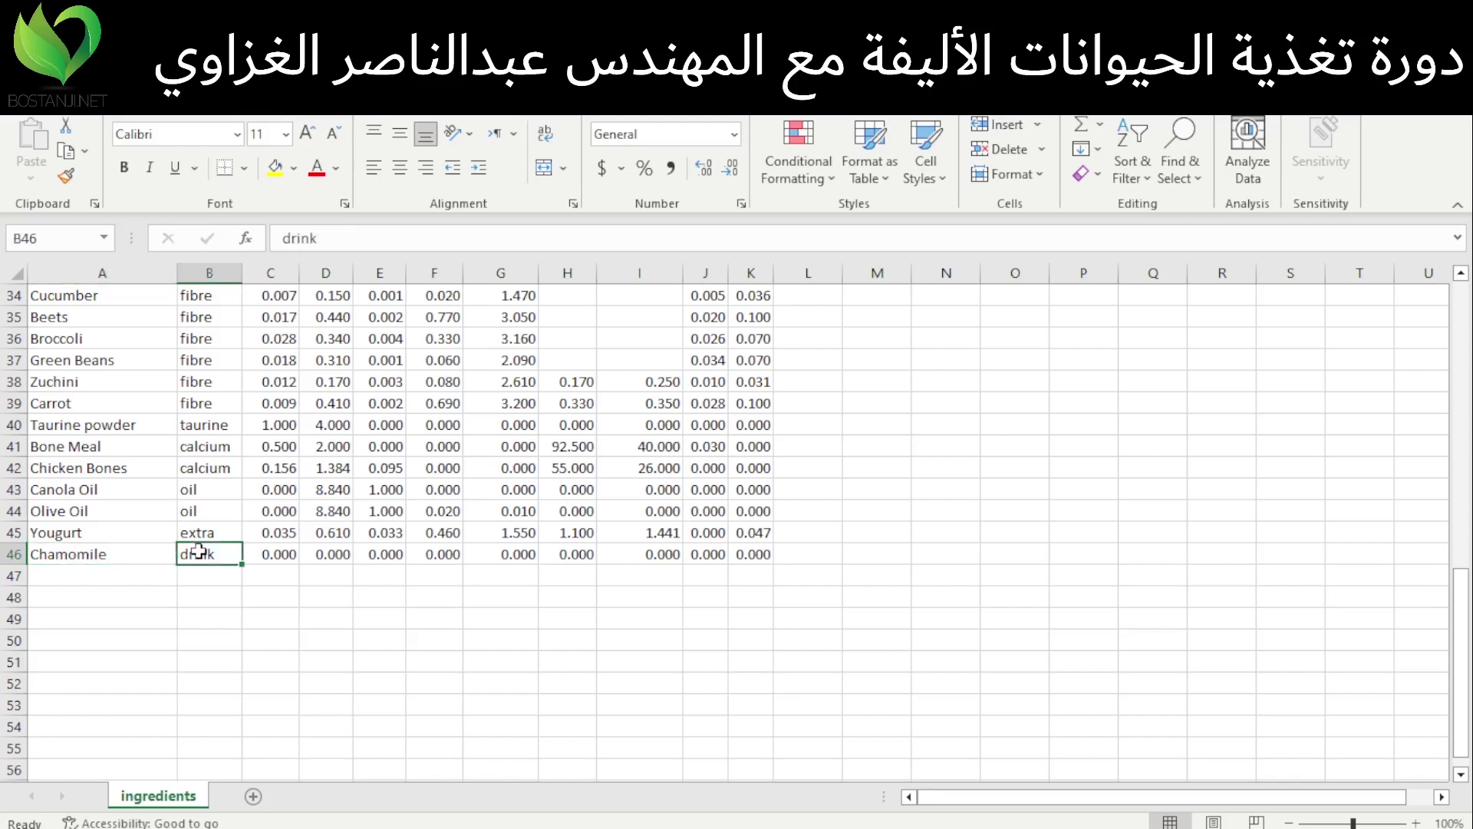
{"action": "left_click", "coordinate": [68, 573]}
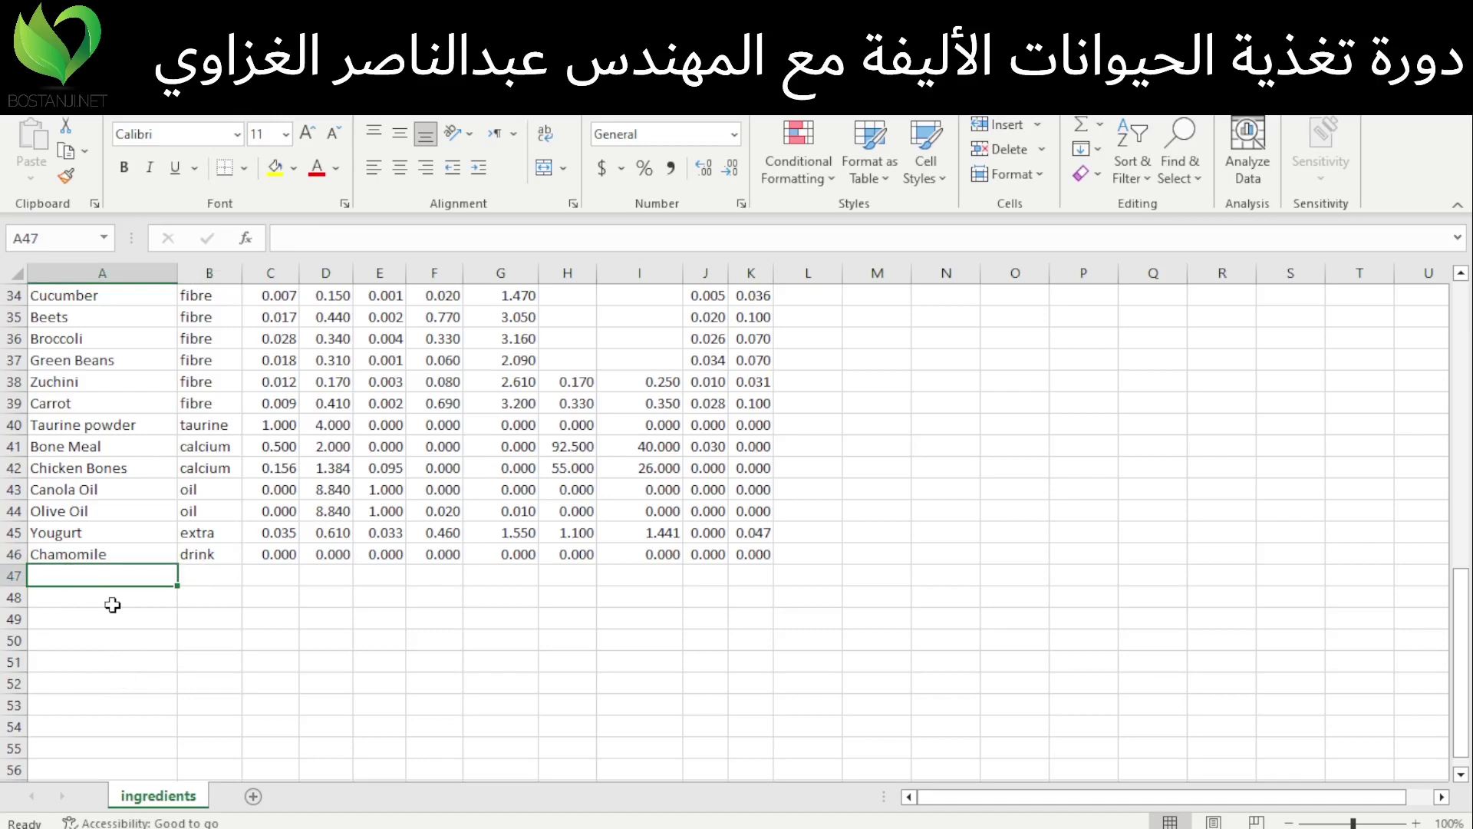
- Examine the protein, energy, sodium, fibre and carbs values of the protein ingredients, starting with chicken breast
{"action": "scroll", "coordinate": [92, 606], "scroll_direction": "up", "scroll_amount": 8}
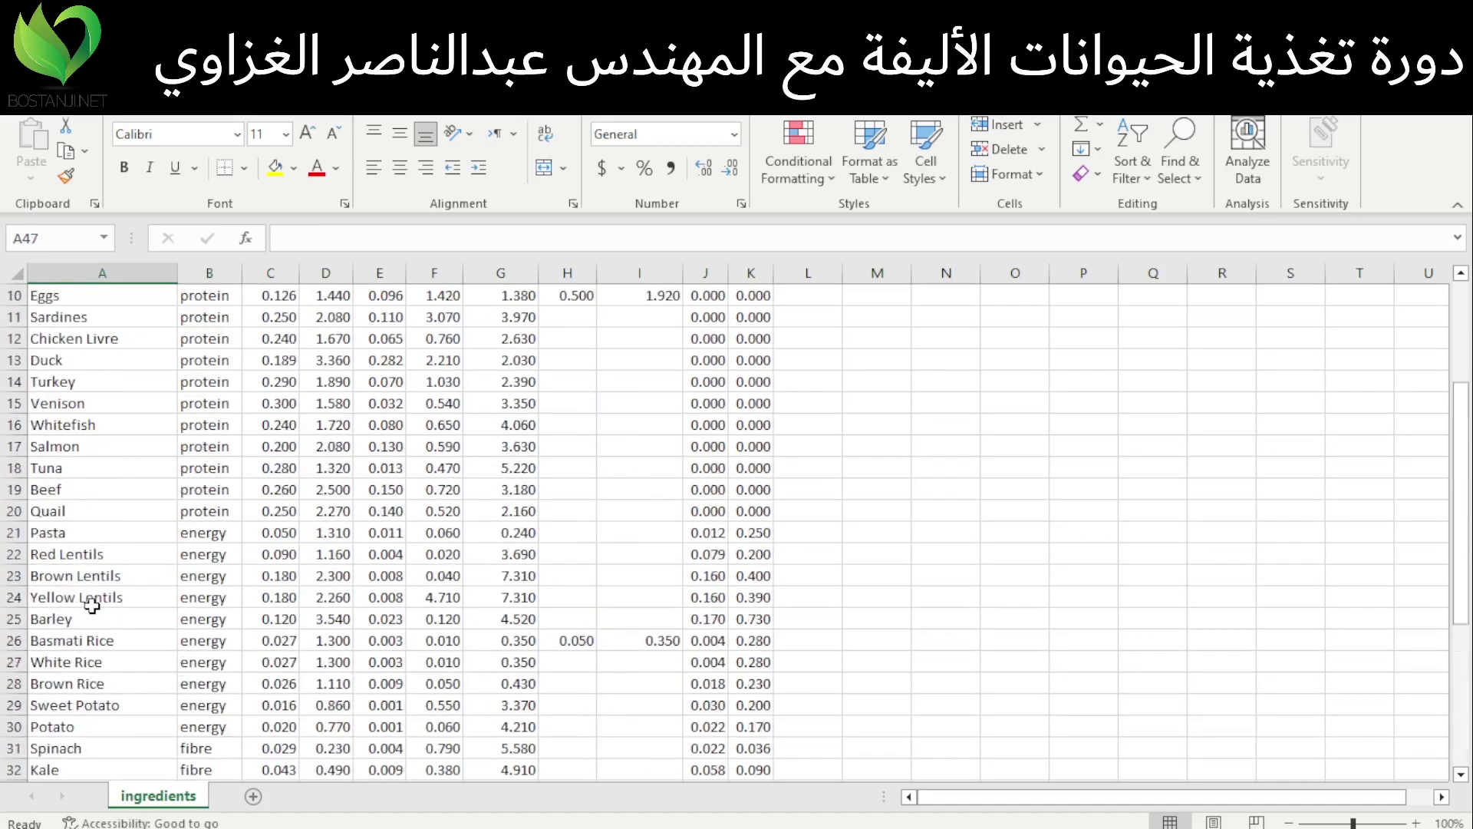
{"action": "scroll", "coordinate": [92, 606], "scroll_direction": "up", "scroll_amount": 3}
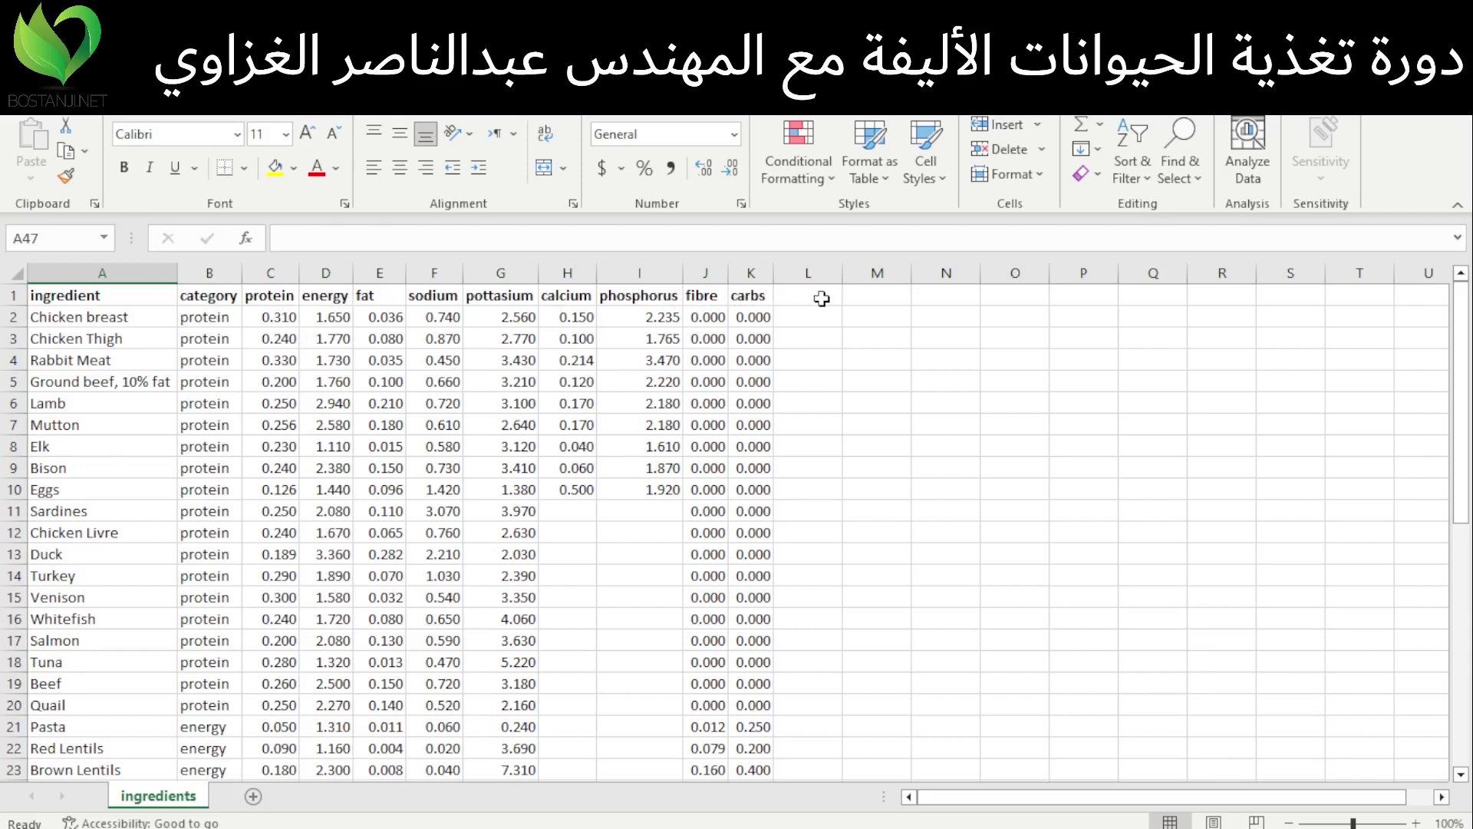
{"action": "left_click", "coordinate": [280, 317]}
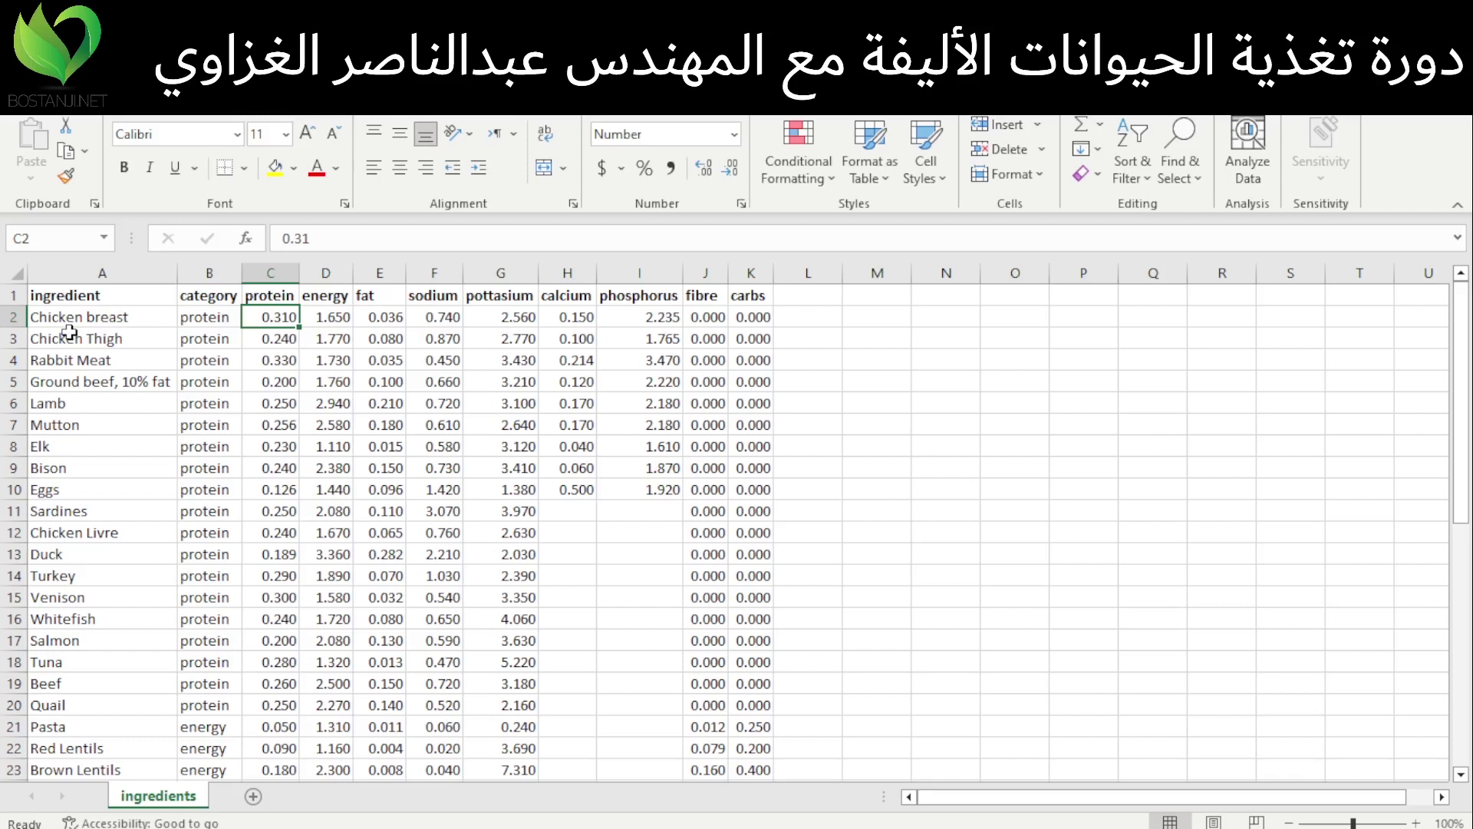
{"action": "left_click", "coordinate": [329, 318]}
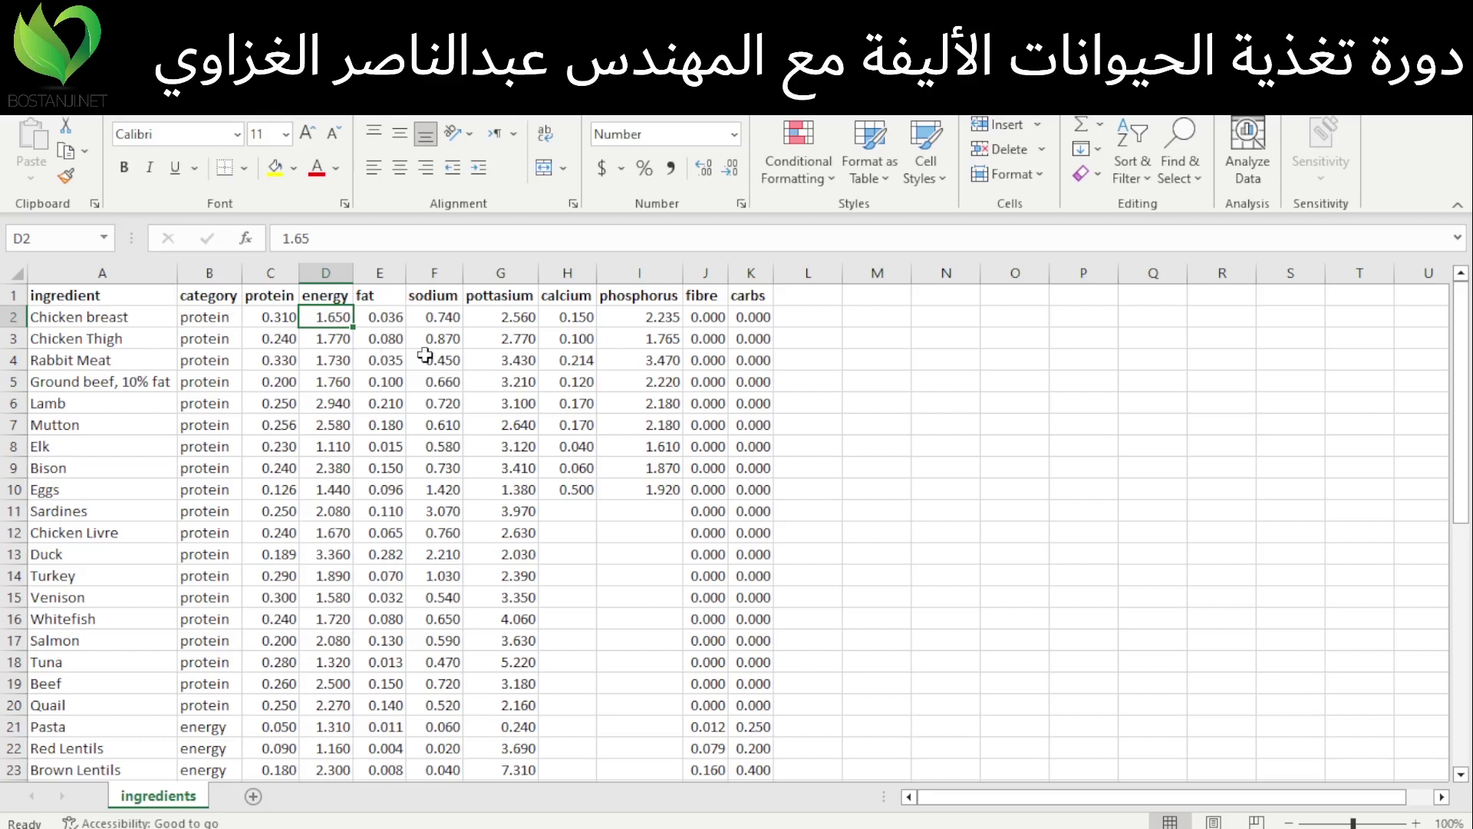
{"action": "left_click", "coordinate": [453, 321]}
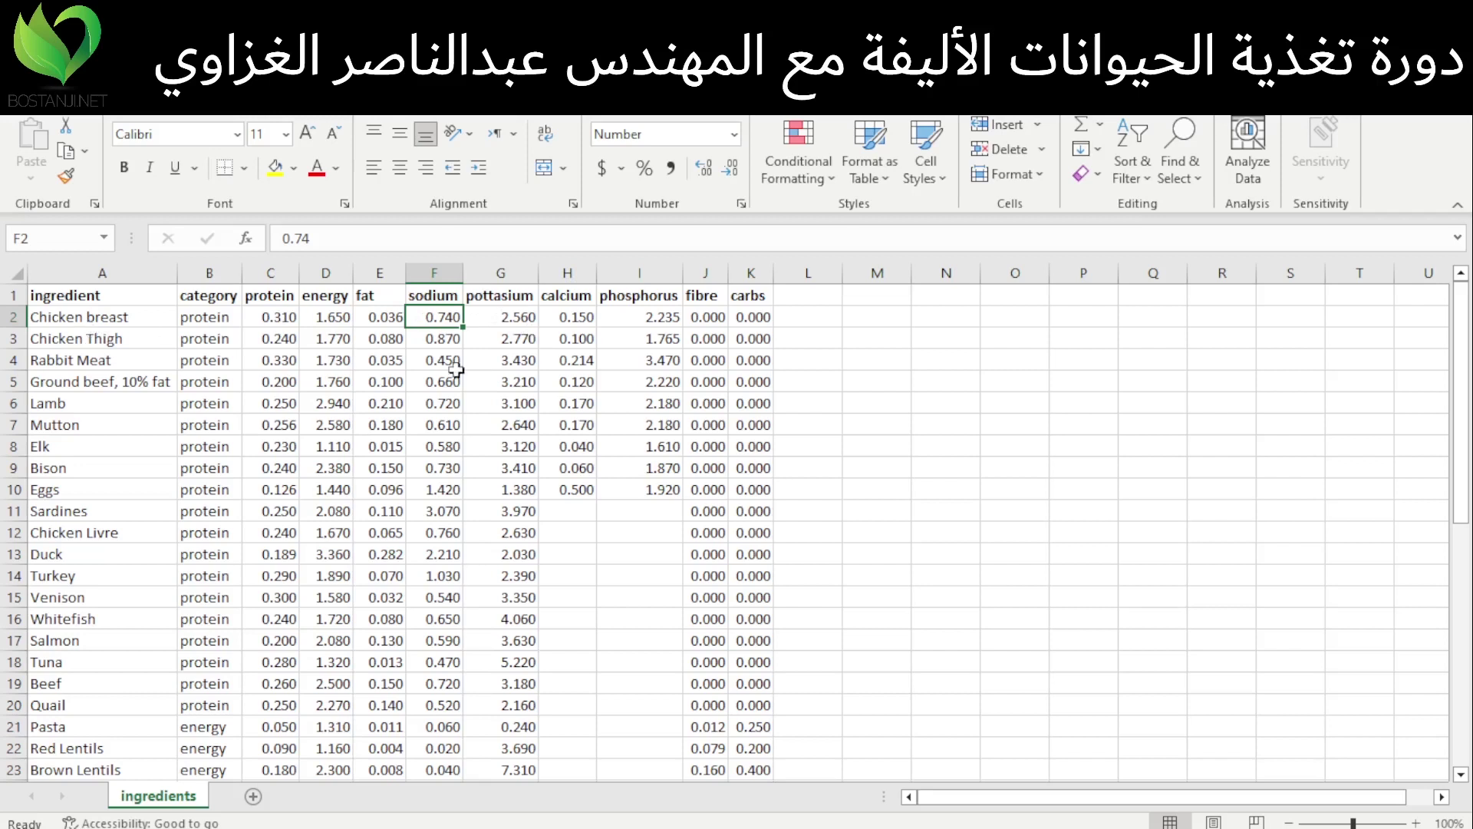
{"action": "left_click", "coordinate": [710, 322]}
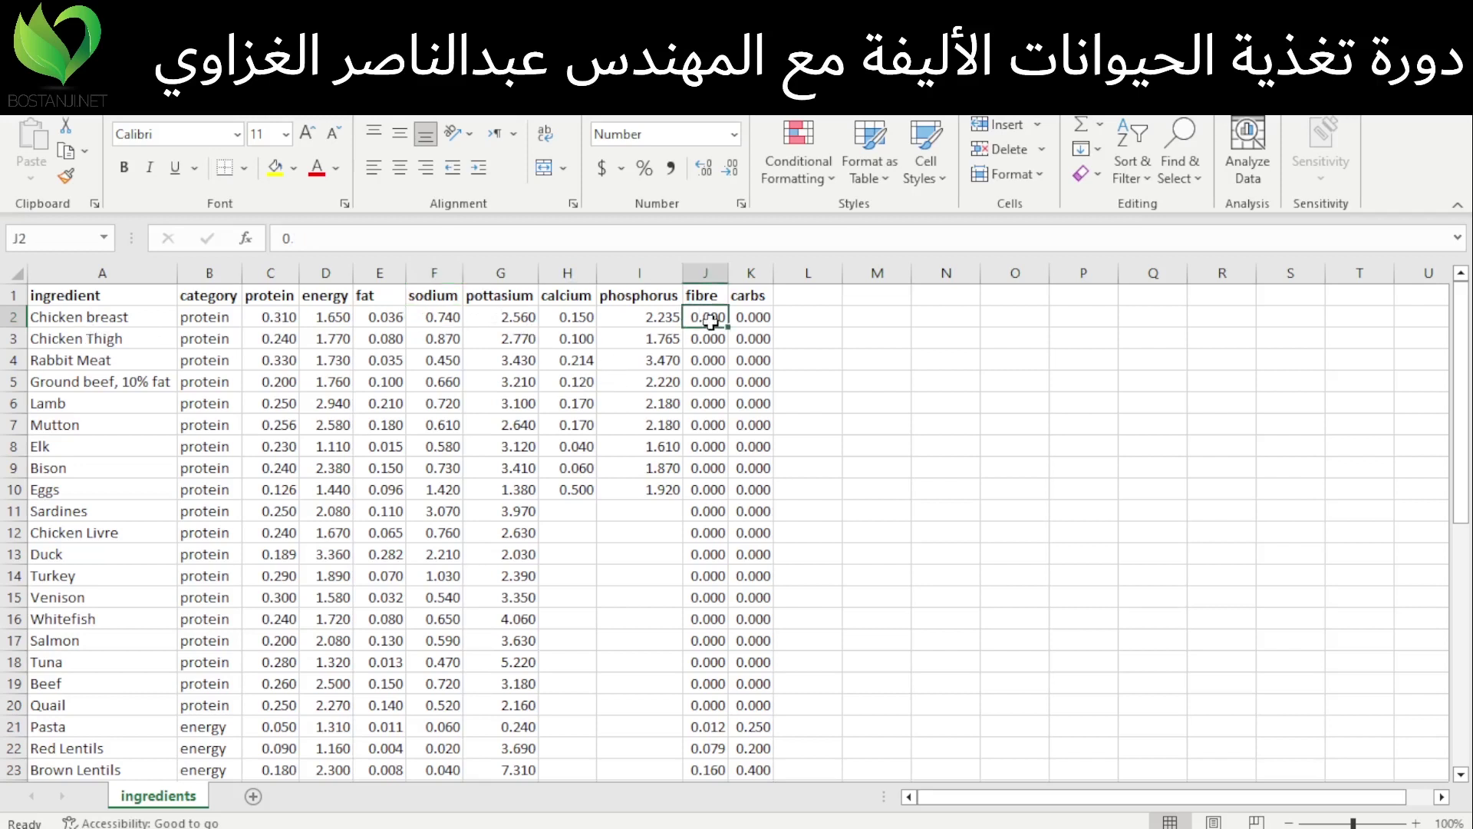
{"action": "left_click", "coordinate": [753, 336]}
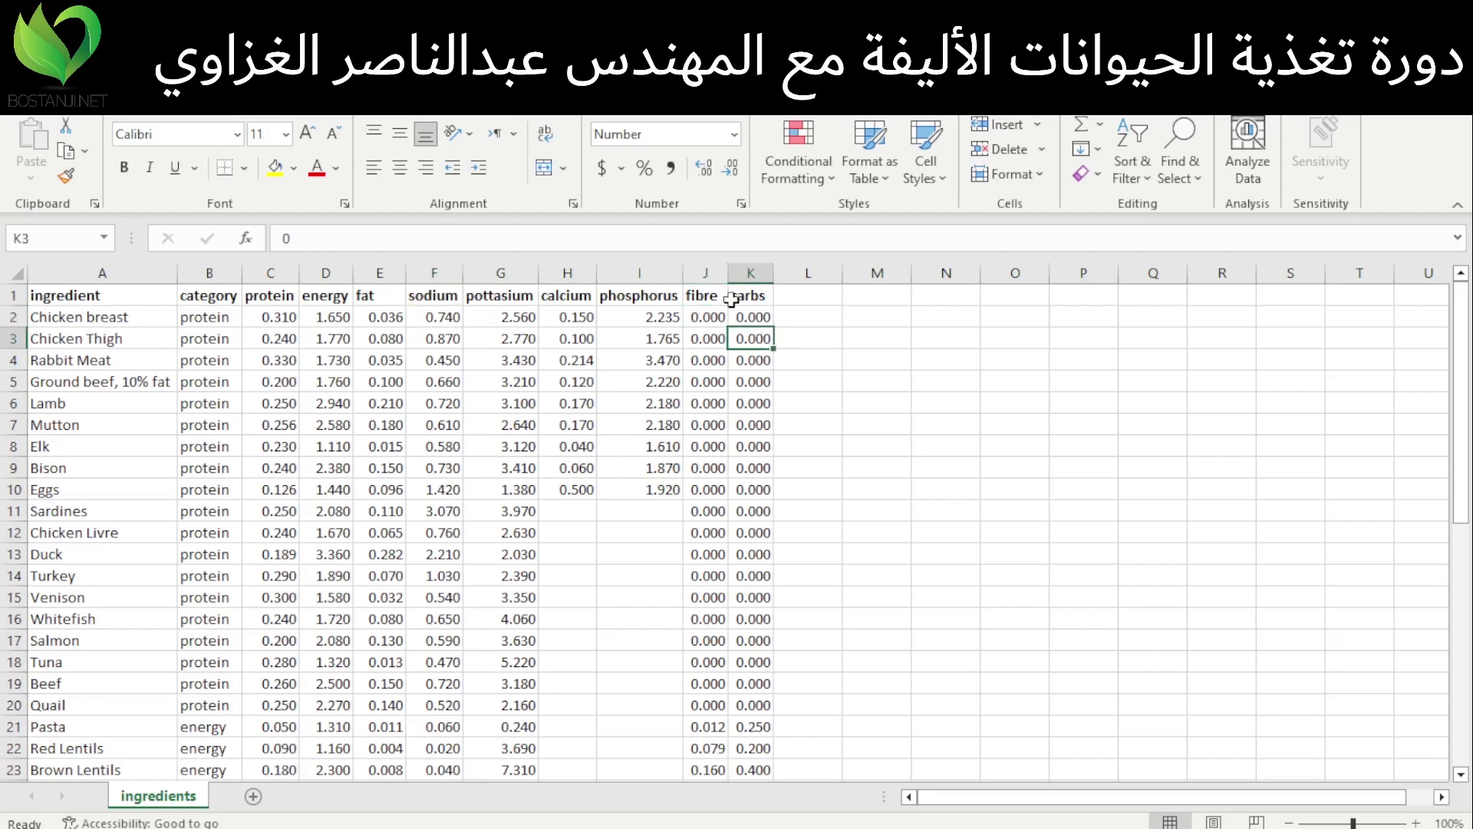
{"action": "left_click_drag", "start_coordinate": [759, 704], "coordinate": [27, 324]}
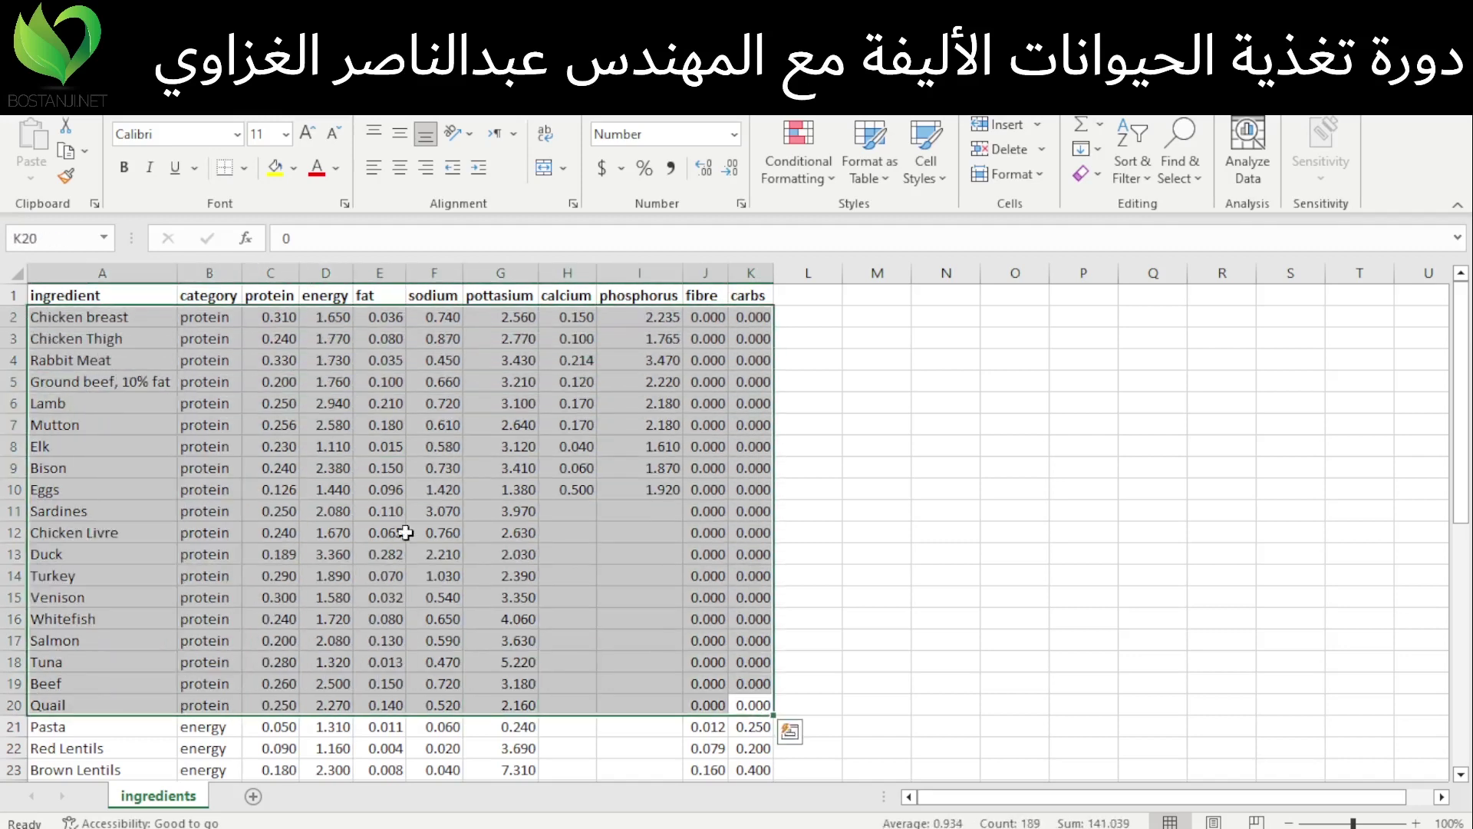
- Compare the carbs and fibre values of the energy ingredients, starting with pasta, against those of the protein ingredients
{"action": "scroll", "coordinate": [352, 495], "scroll_direction": "down", "scroll_amount": 4}
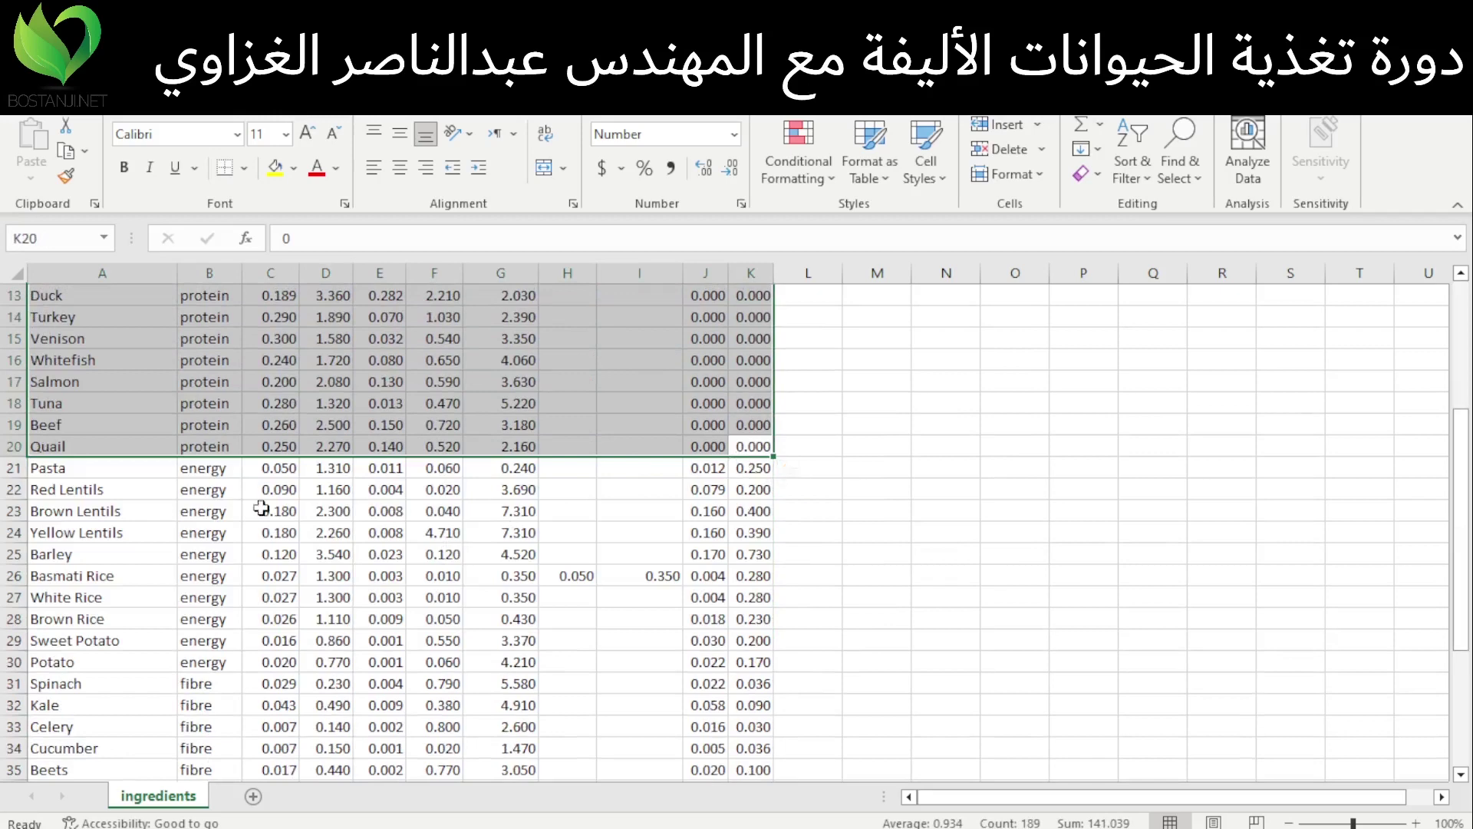
{"action": "left_click", "coordinate": [740, 467]}
{"action": "scroll", "coordinate": [705, 507], "scroll_direction": "up", "scroll_amount": 4}
{"action": "scroll", "coordinate": [759, 610], "scroll_direction": "down", "scroll_amount": 3}
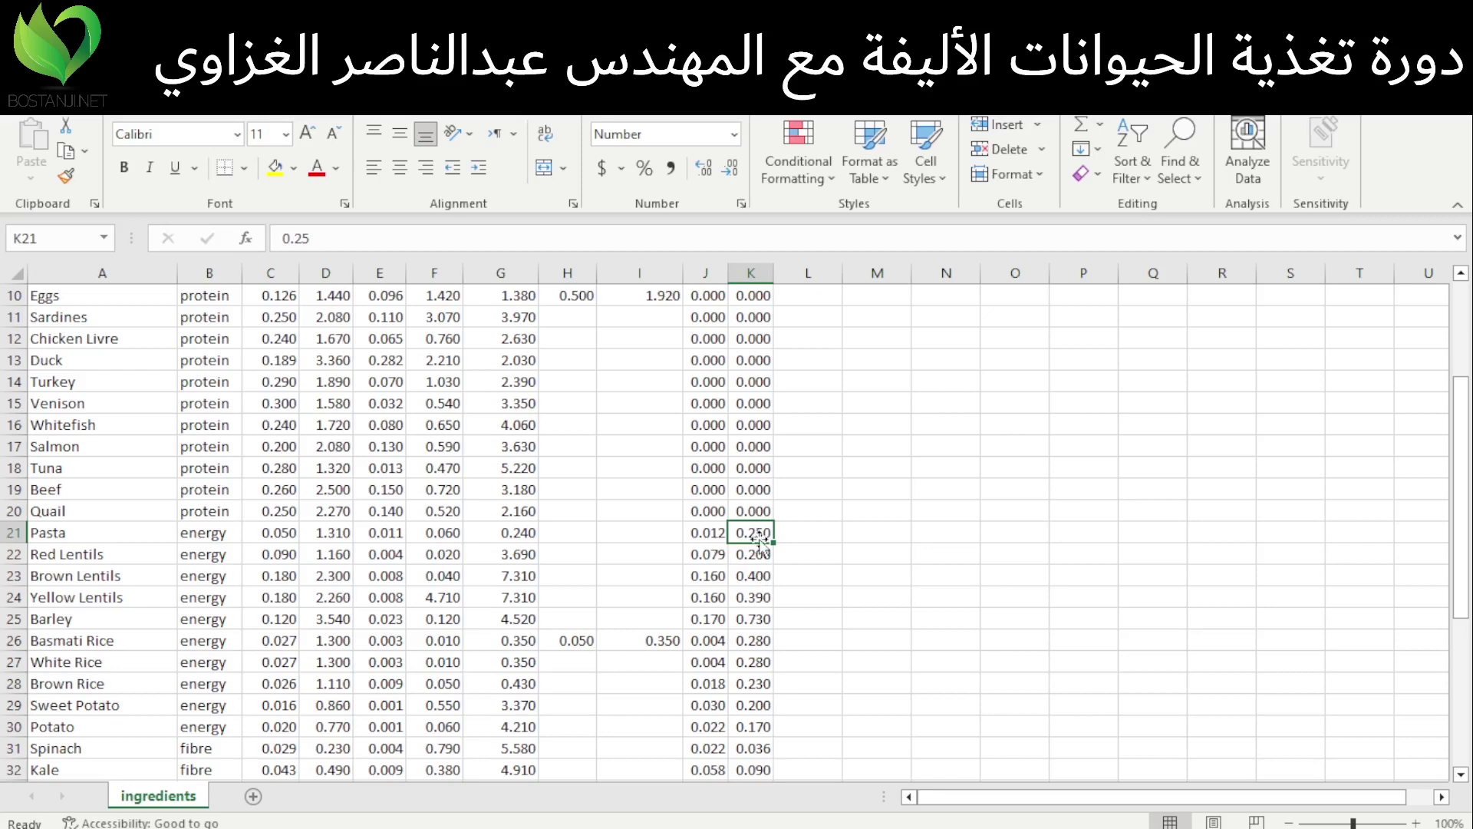
{"action": "scroll", "coordinate": [759, 544], "scroll_direction": "up", "scroll_amount": 3}
{"action": "scroll", "coordinate": [760, 544], "scroll_direction": "down", "scroll_amount": 4}
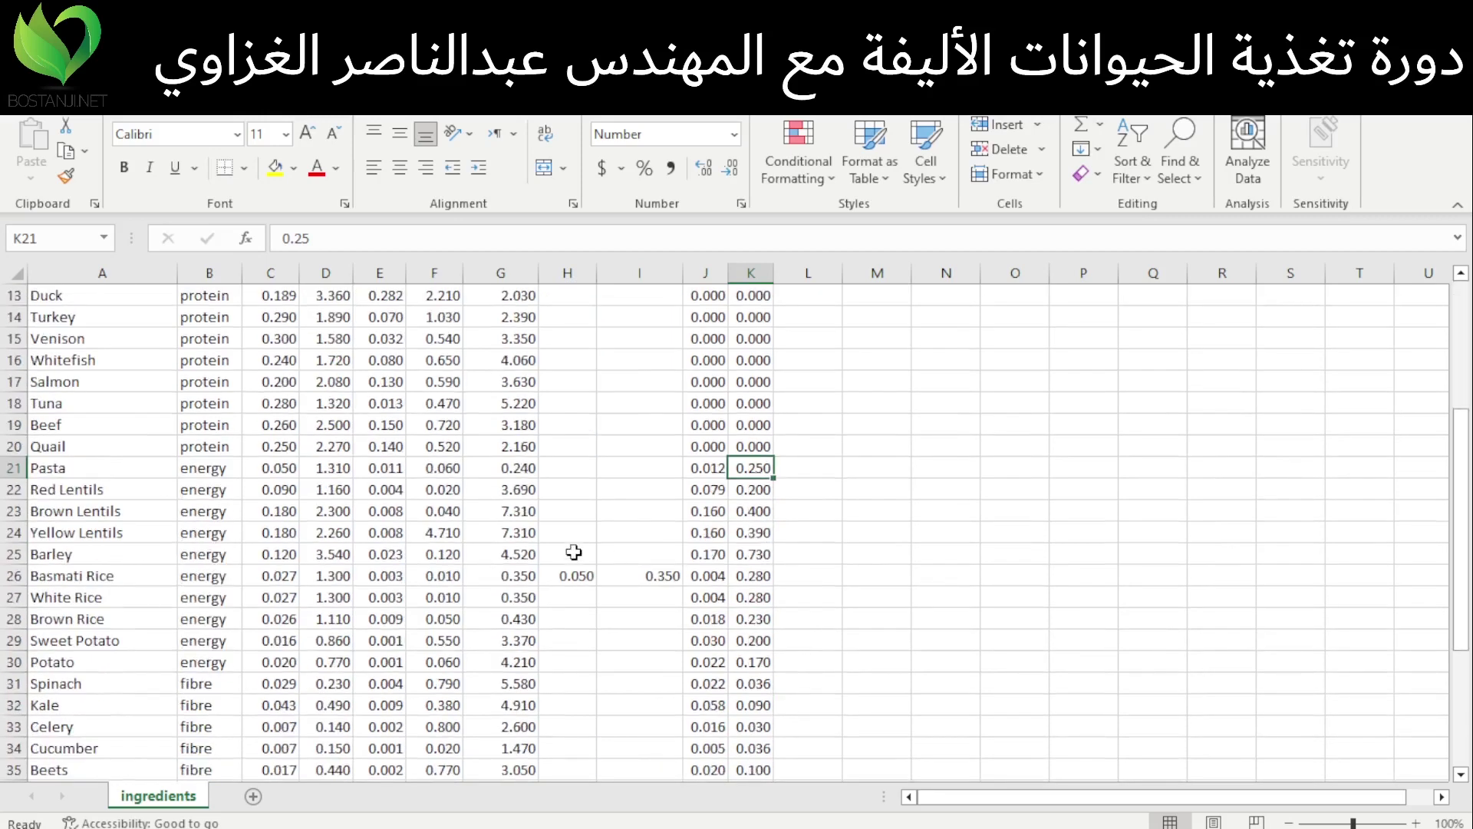
{"action": "left_click", "coordinate": [703, 467]}
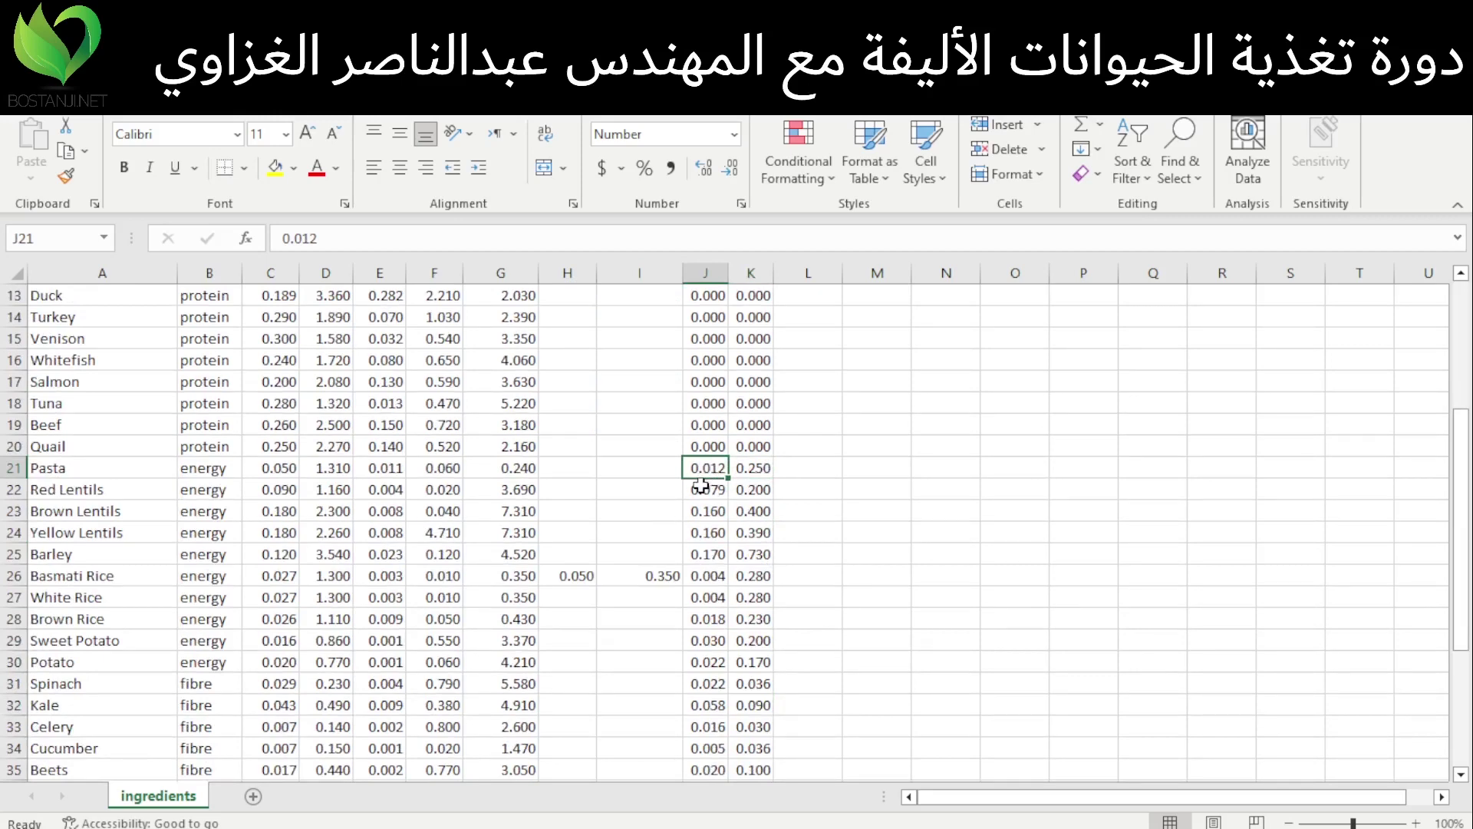
{"action": "scroll", "coordinate": [701, 485], "scroll_direction": "up", "scroll_amount": 4}
{"action": "scroll", "coordinate": [702, 485], "scroll_direction": "down", "scroll_amount": 2}
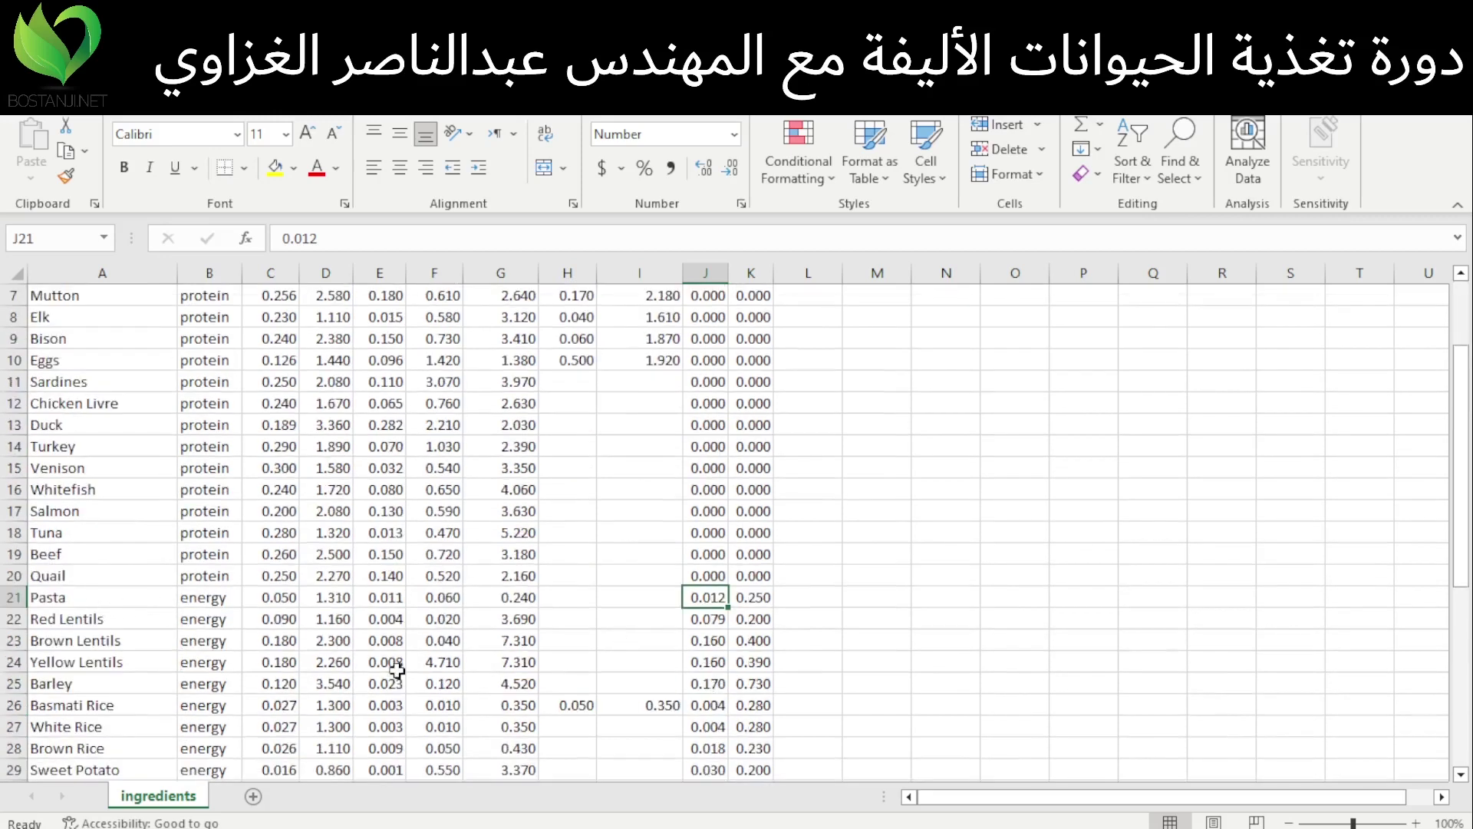
{"action": "scroll", "coordinate": [397, 671], "scroll_direction": "up", "scroll_amount": 2}
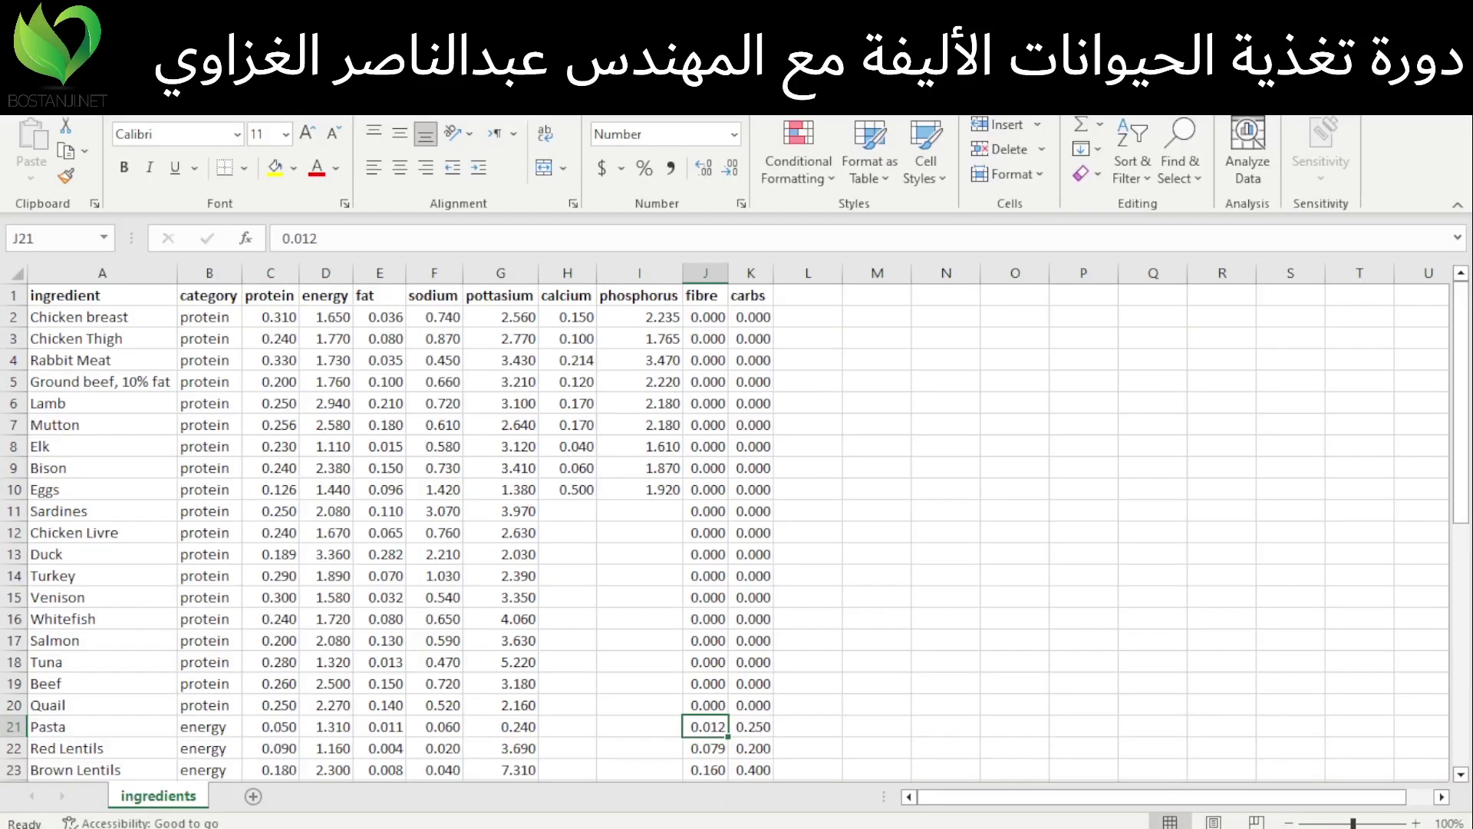
- Look up the chicken breast protein value and switch to the whiteboard to locate the matching cell in the recipe table
{"action": "left_click", "coordinate": [1021, 826]}
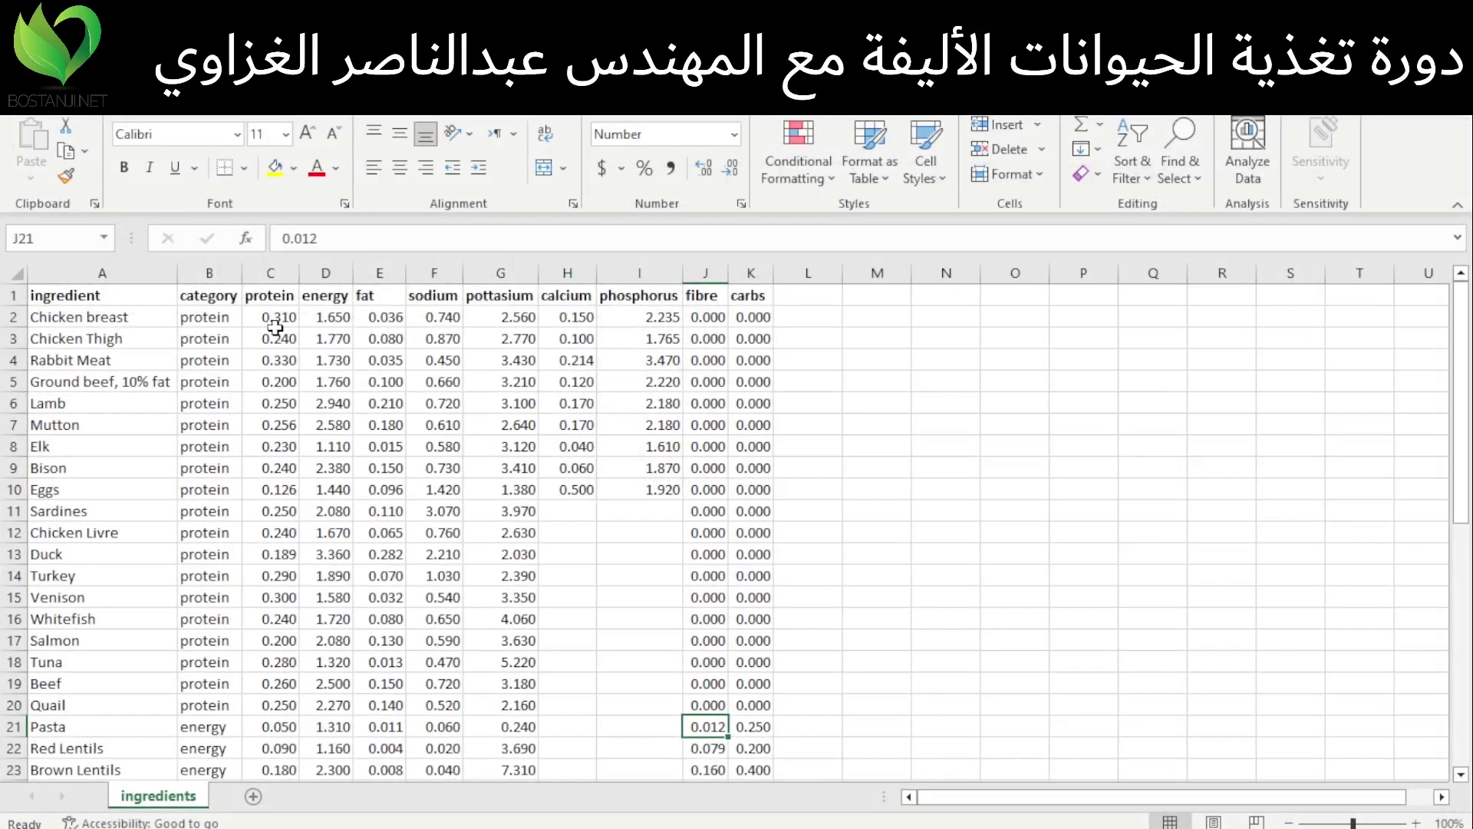
{"action": "left_click", "coordinate": [276, 320]}
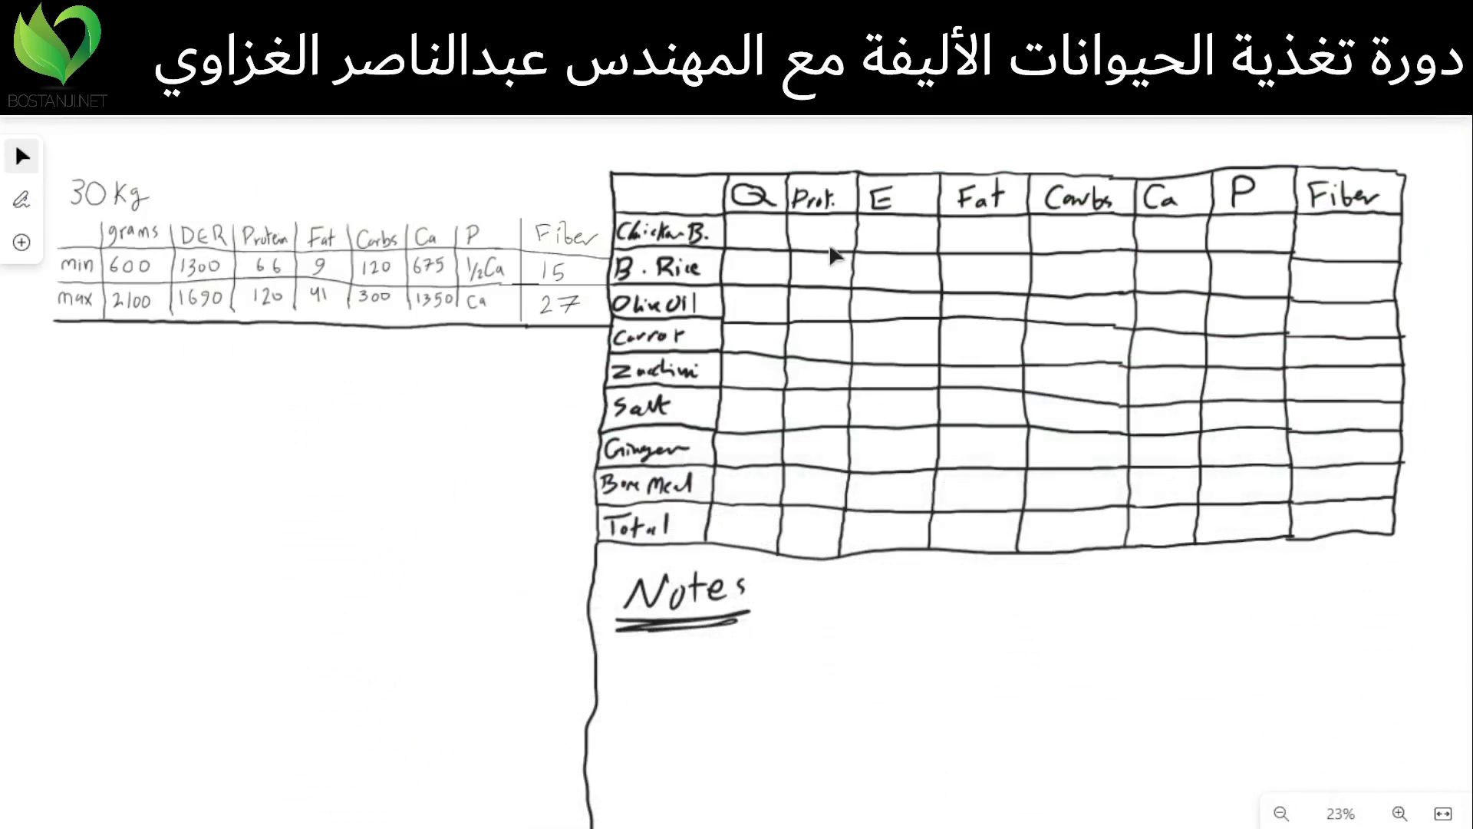
{"action": "left_click", "coordinate": [821, 224]}
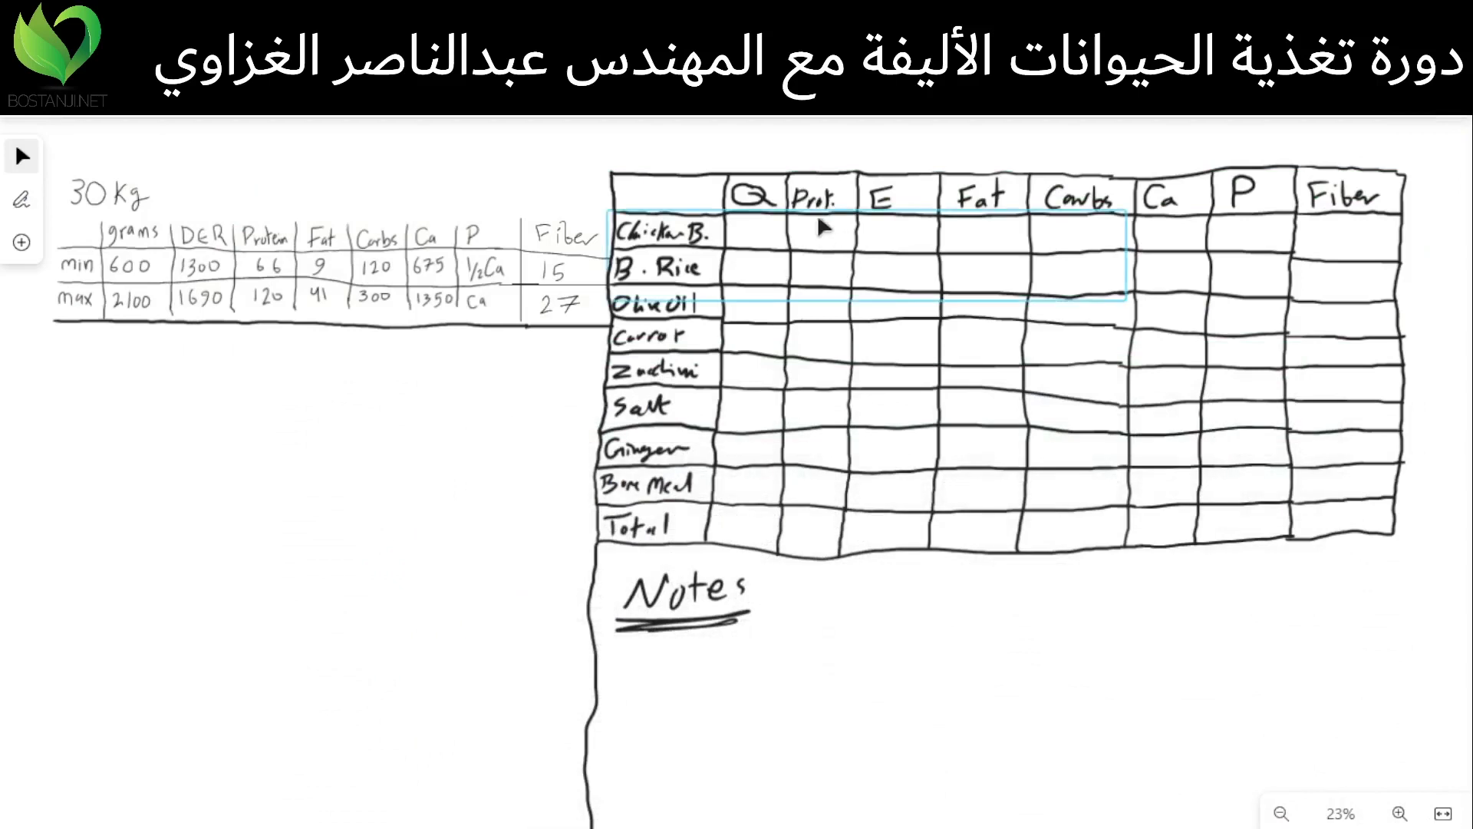